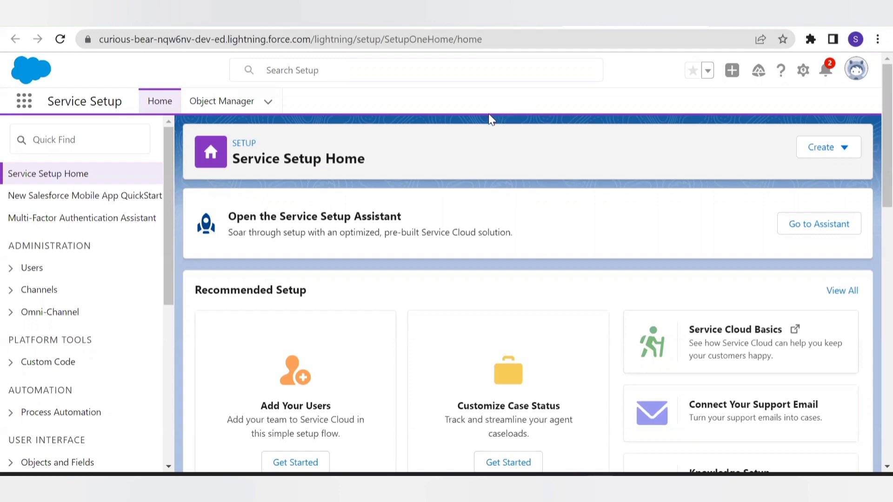
# Step: Filter Setup by 'emb' and view the Chat Agents embedded service deployment settings
pyautogui.click(43, 140)
pyautogui.write('e')
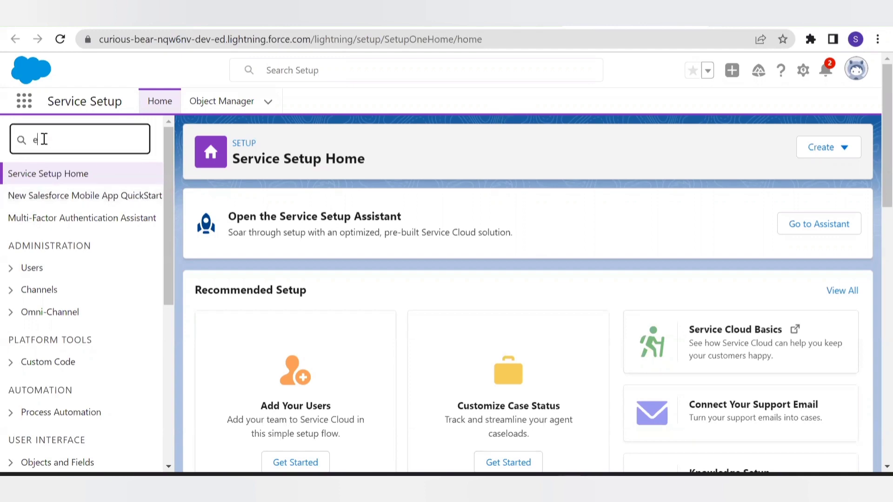
pyautogui.write('mb')
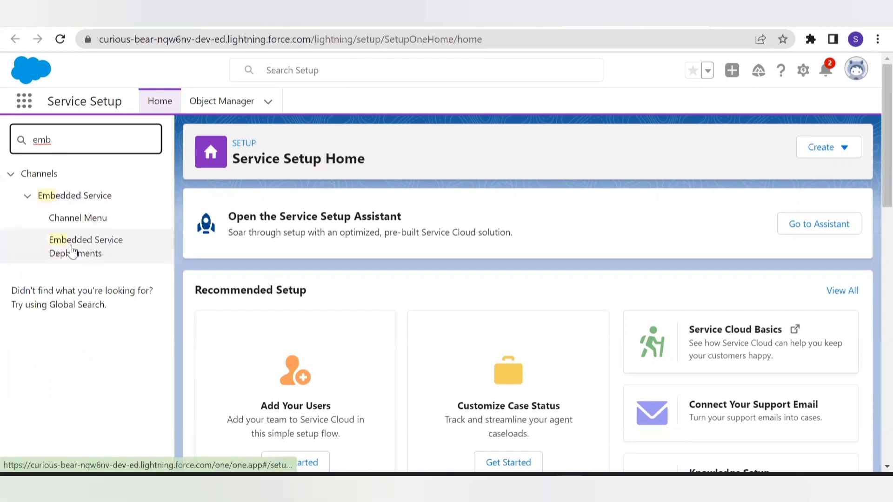
pyautogui.click(79, 252)
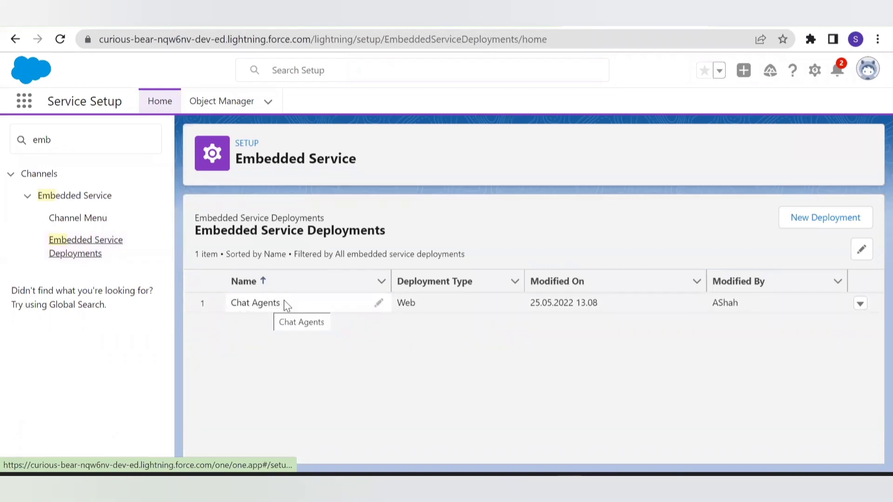
pyautogui.click(860, 304)
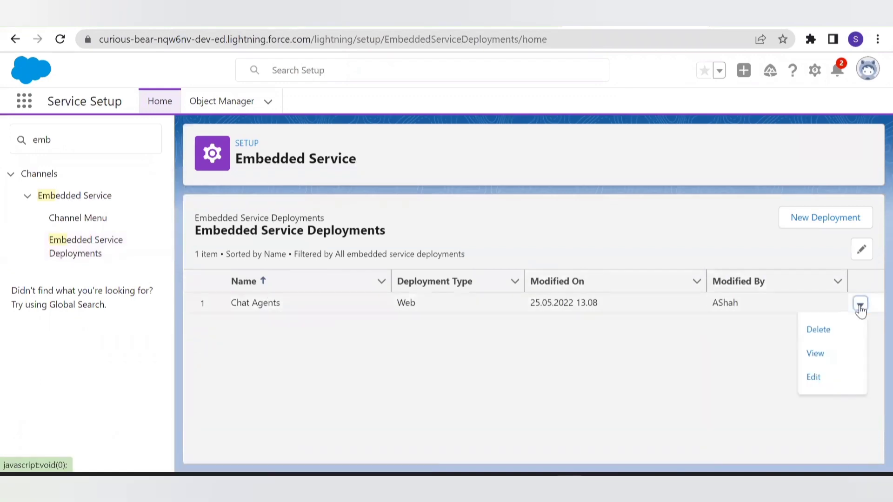
pyautogui.click(824, 355)
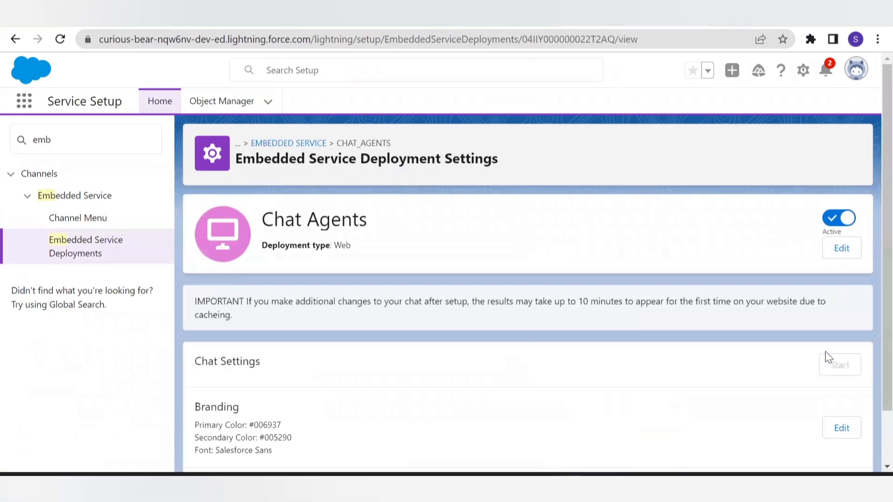
pyautogui.scroll(-2, 688, 319)
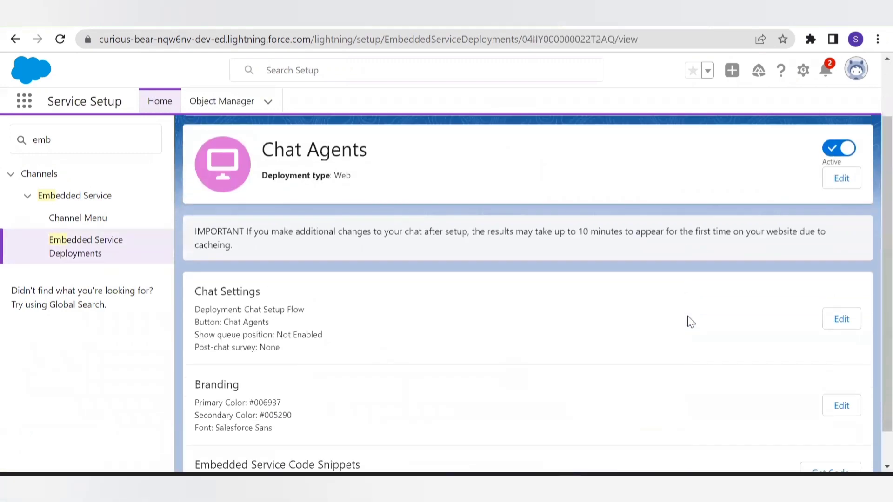
pyautogui.scroll(-1, 690, 321)
pyautogui.scroll(2, 691, 322)
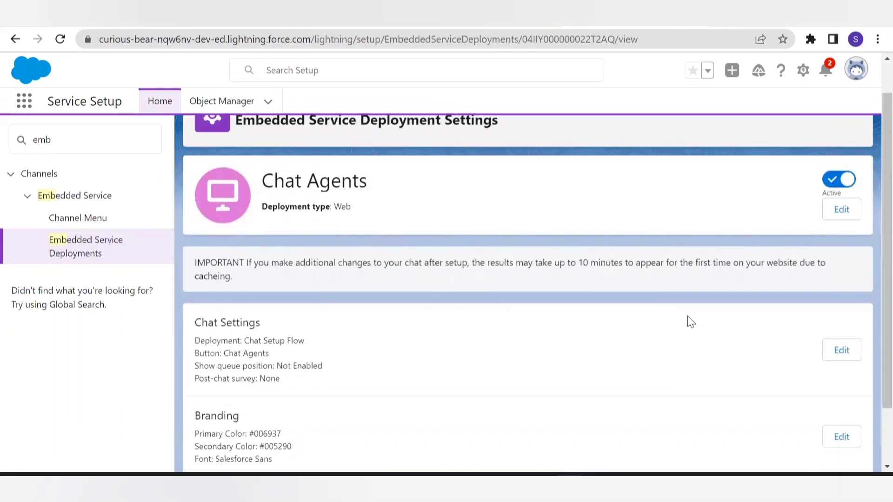
# Step: Open Chat Settings for Chat Agents and review the inactive Pre-Chat page and Offline support
pyautogui.click(829, 350)
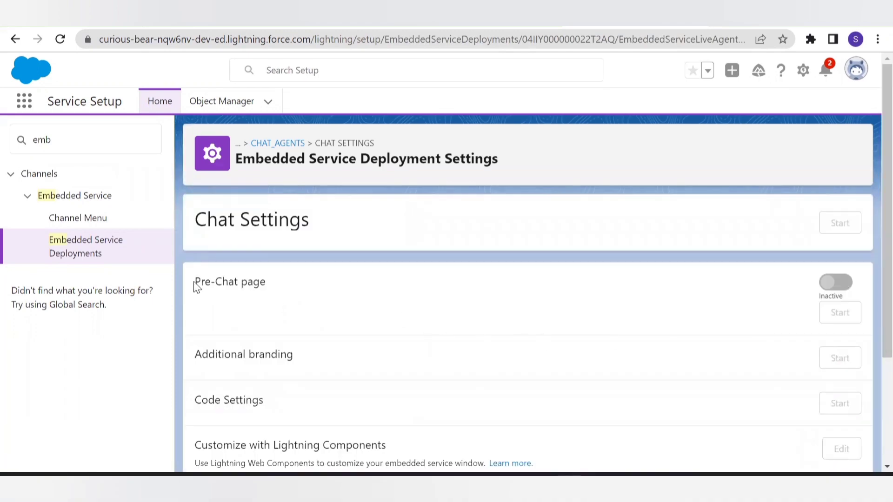
pyautogui.scroll(-2, 274, 287)
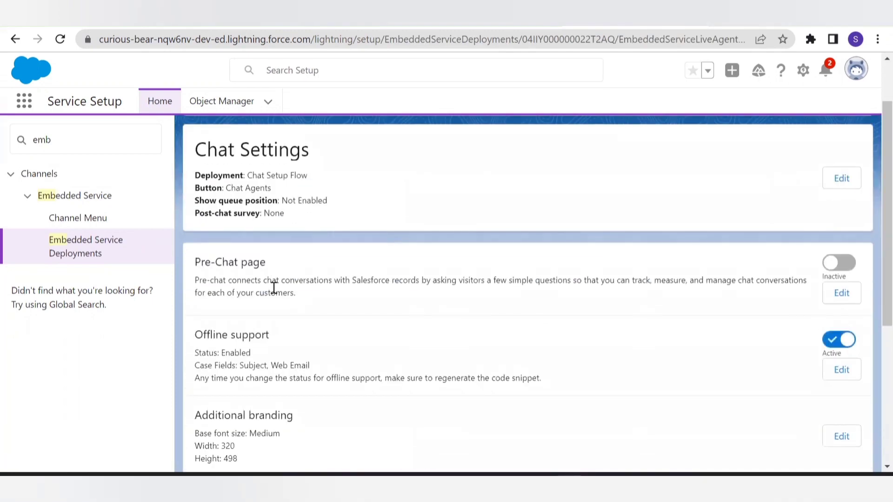
pyautogui.moveTo(195, 264); pyautogui.dragTo(254, 268)
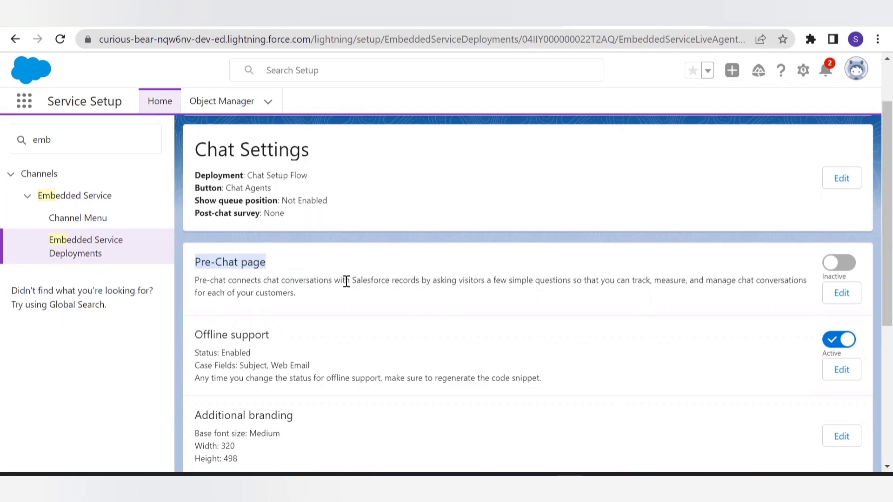
pyautogui.click(227, 270)
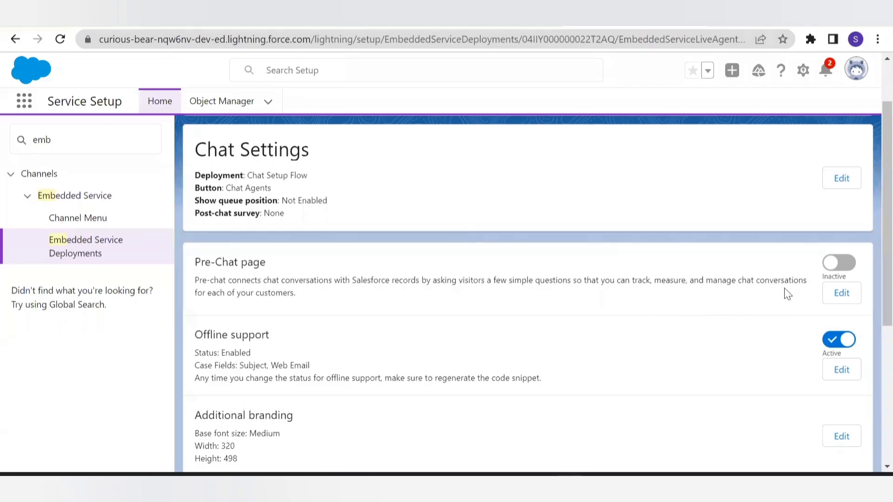
# Step: Start editing the pre-chat form and choose the Service chat type
pyautogui.click(842, 295)
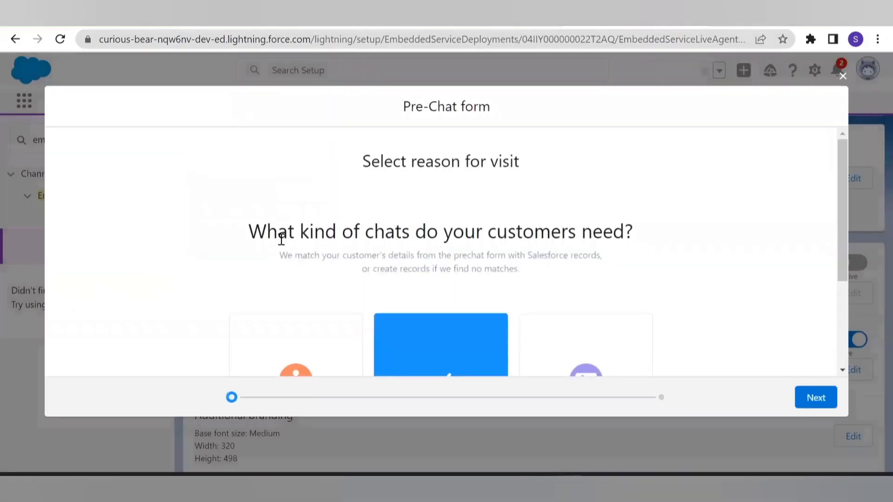
pyautogui.scroll(-3, 609, 222)
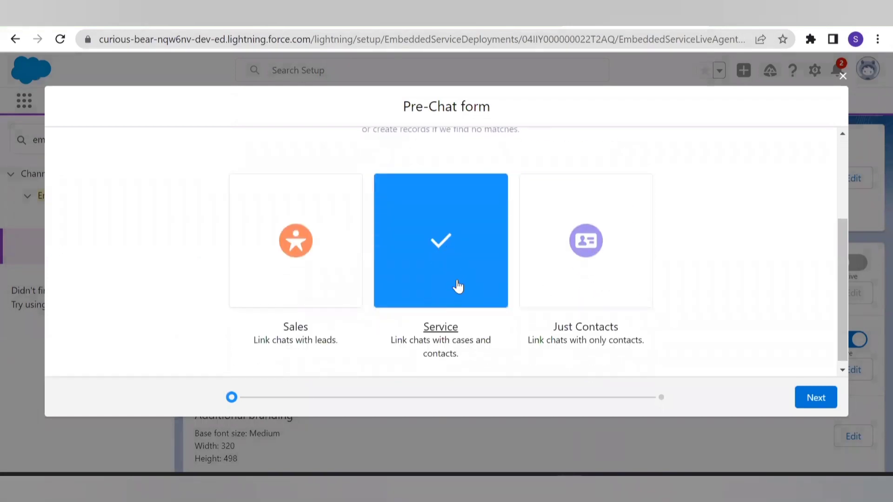
pyautogui.click(804, 404)
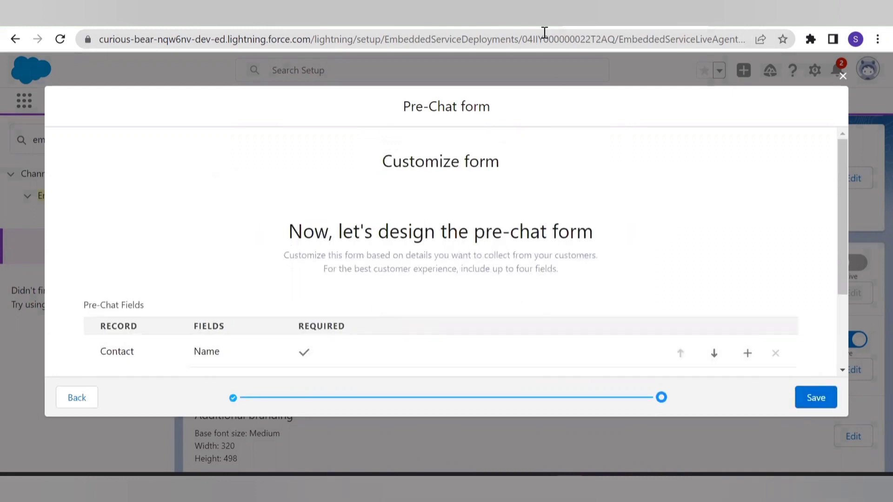
pyautogui.scroll(-2, 153, 234)
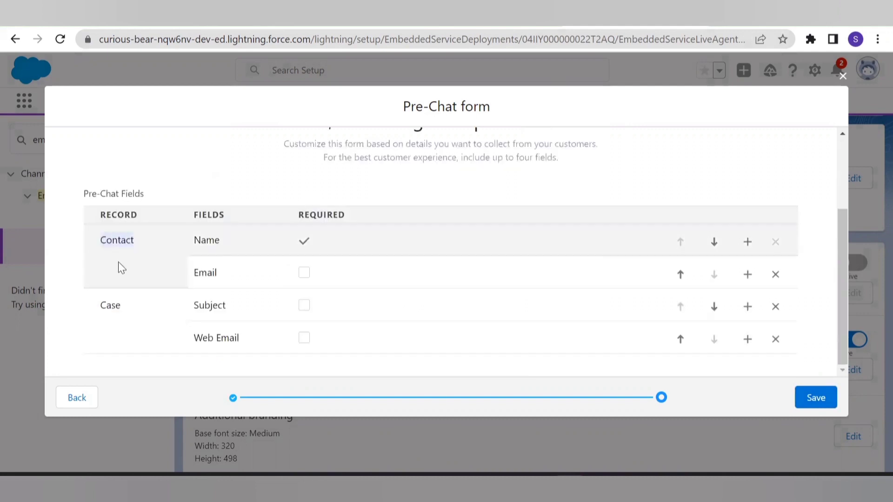
pyautogui.click(123, 302)
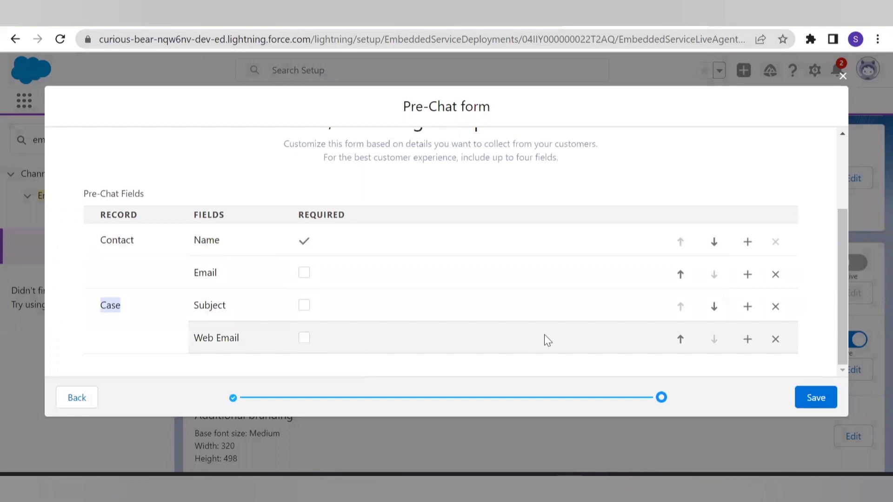
# Step: Add Case Reason as a case field after Web Email in the pre-chat form
pyautogui.click(747, 275)
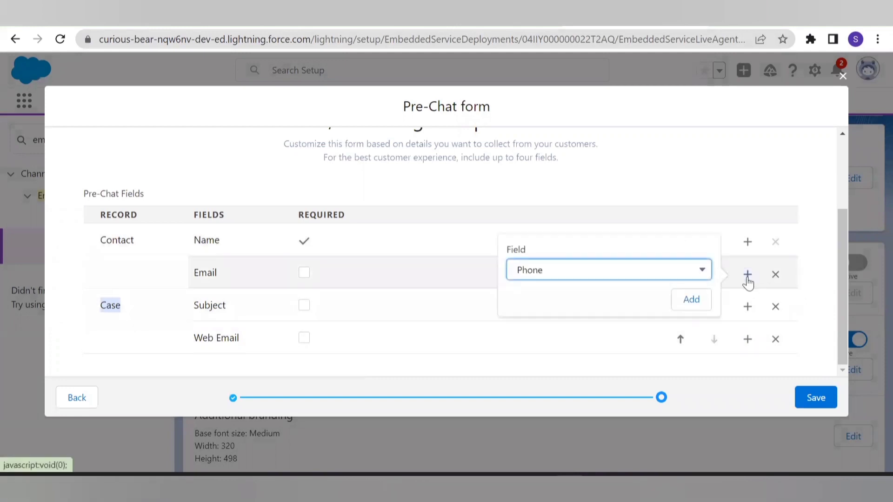
pyautogui.click(696, 278)
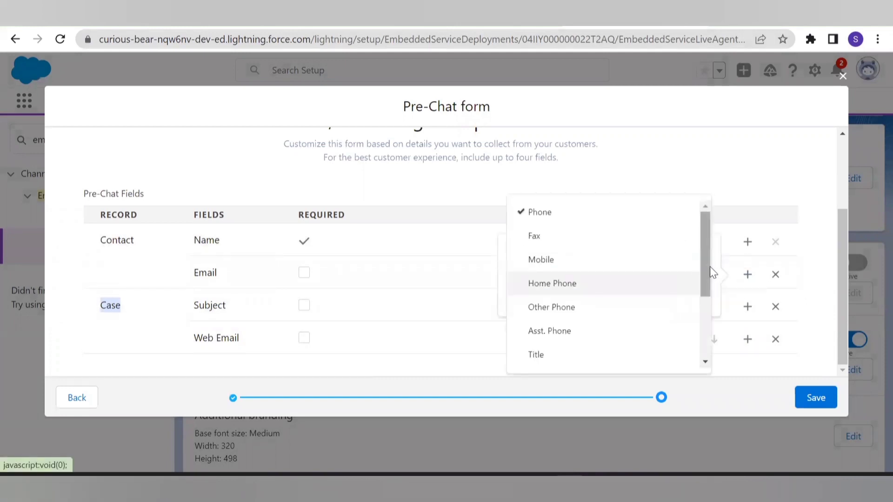
pyautogui.click(686, 145)
pyautogui.click(747, 276)
pyautogui.click(605, 271)
pyautogui.scroll(-2, 622, 273)
pyautogui.scroll(2, 622, 273)
pyautogui.click(657, 168)
pyautogui.click(747, 339)
pyautogui.click(607, 335)
pyautogui.click(581, 241)
pyautogui.click(687, 365)
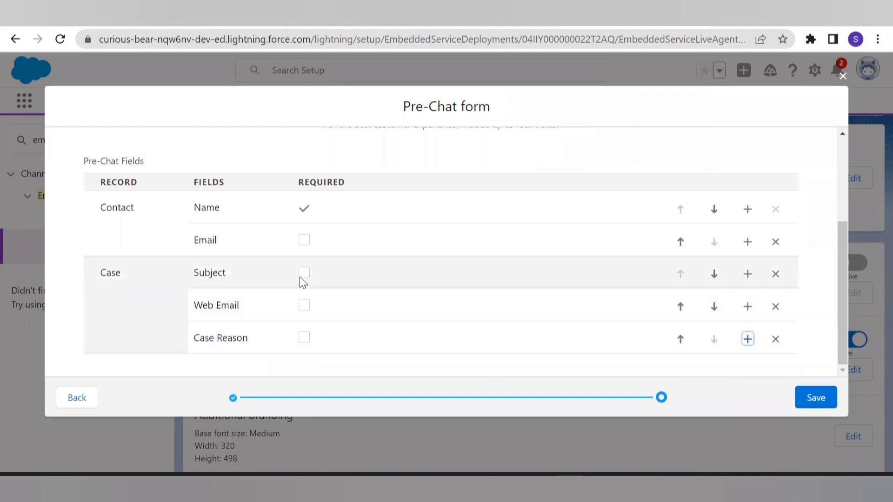
# Step: Make Web Email and Case Reason required, save the form, and activate the Pre-Chat page
pyautogui.click(300, 275)
pyautogui.click(305, 338)
pyautogui.click(304, 305)
pyautogui.click(304, 272)
pyautogui.click(822, 398)
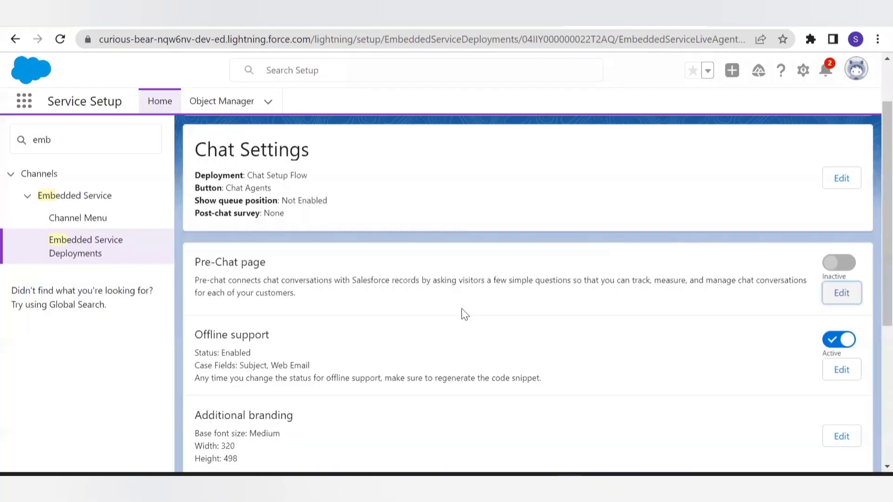
pyautogui.click(825, 270)
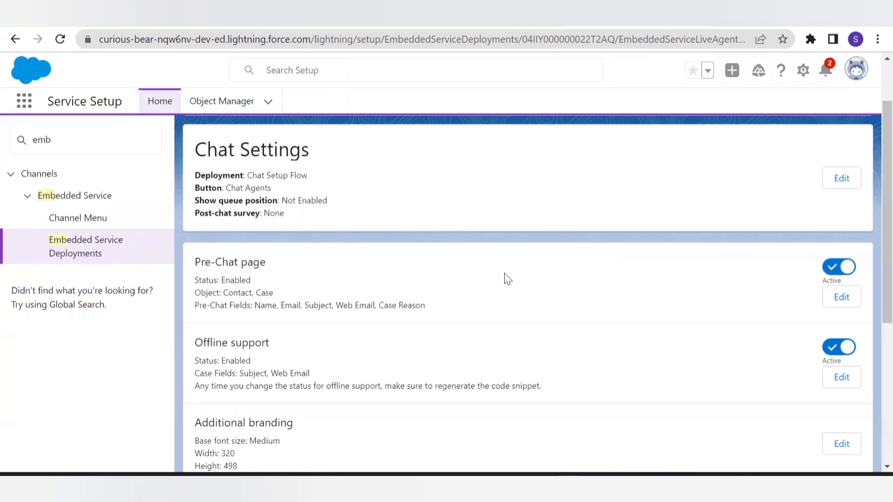
# Step: Open the offline support form for editing and review its settings
pyautogui.scroll(-2, 507, 279)
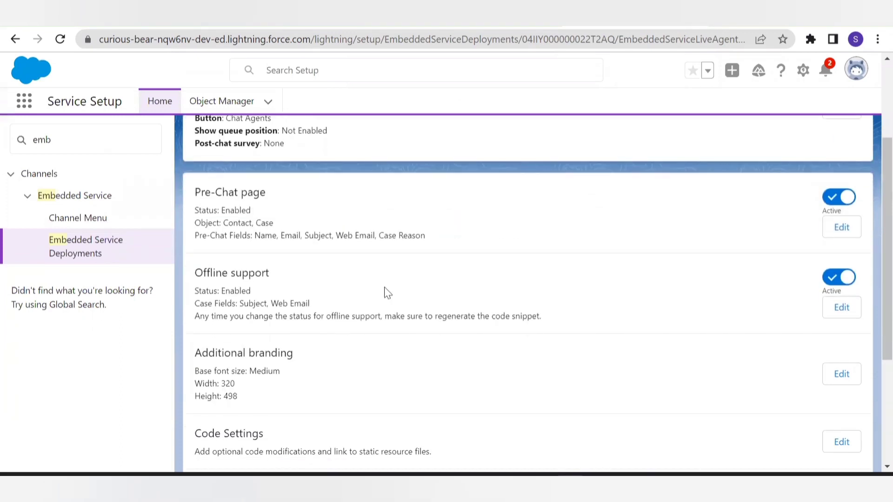
pyautogui.click(845, 308)
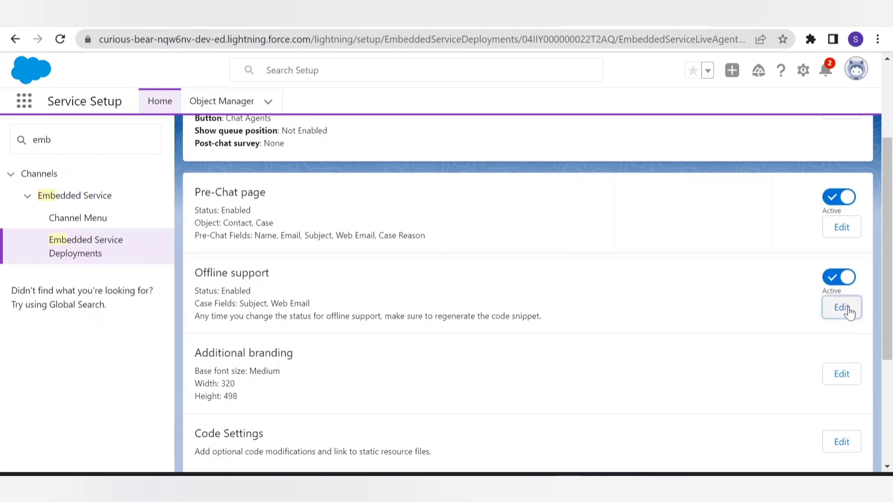
pyautogui.scroll(-2, 581, 289)
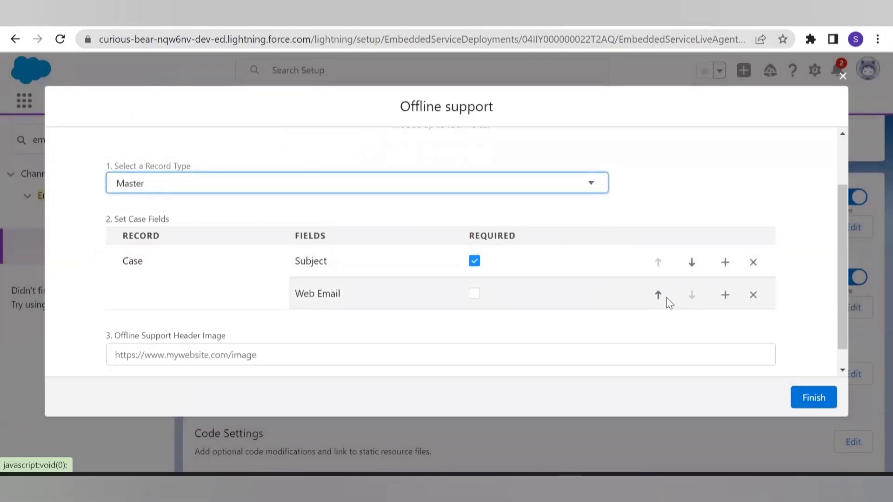
pyautogui.scroll(-1, 666, 298)
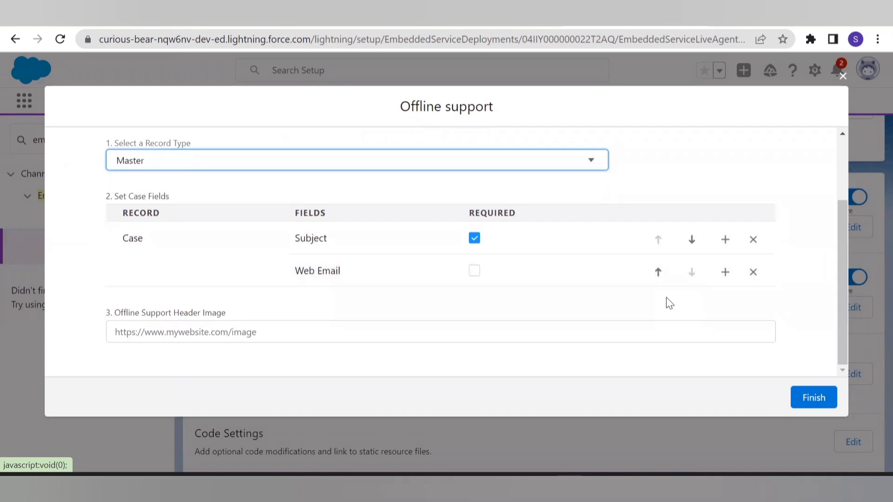
pyautogui.moveTo(117, 312); pyautogui.dragTo(247, 313)
pyautogui.click(264, 330)
pyautogui.click(285, 299)
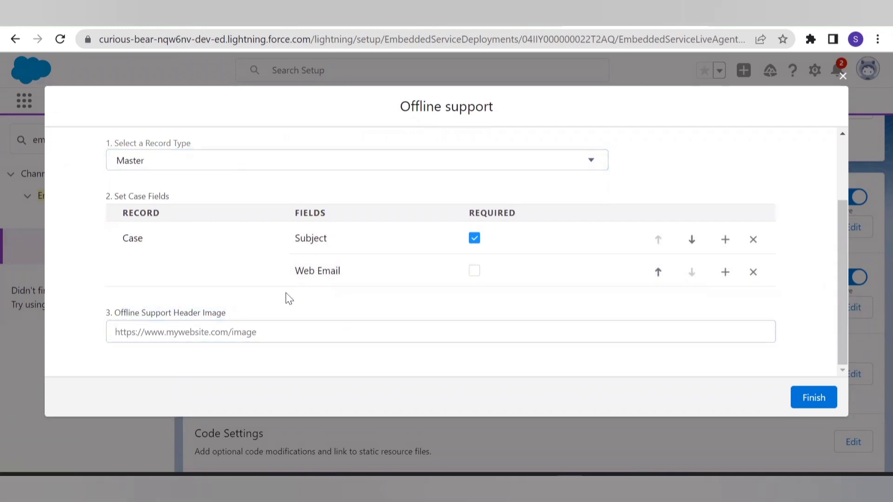
# Step: Add Case Reason after Web Email on the offline form, keeping the Master record type
pyautogui.click(726, 273)
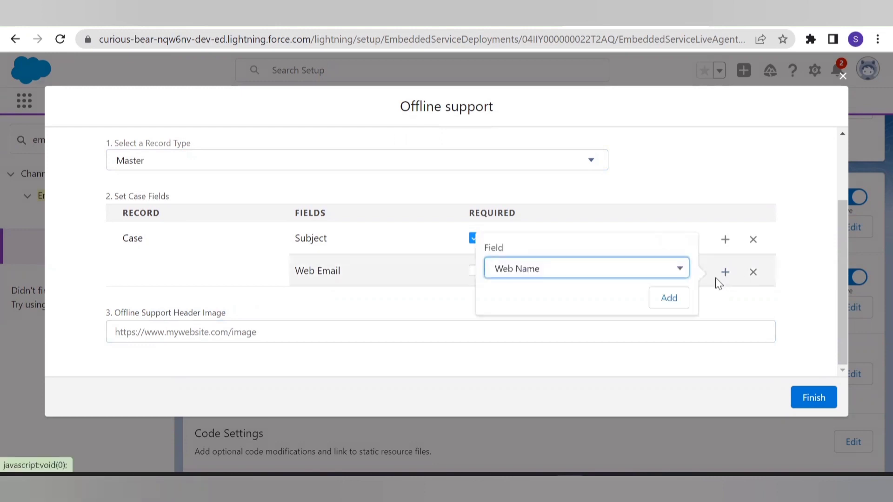
pyautogui.click(621, 266)
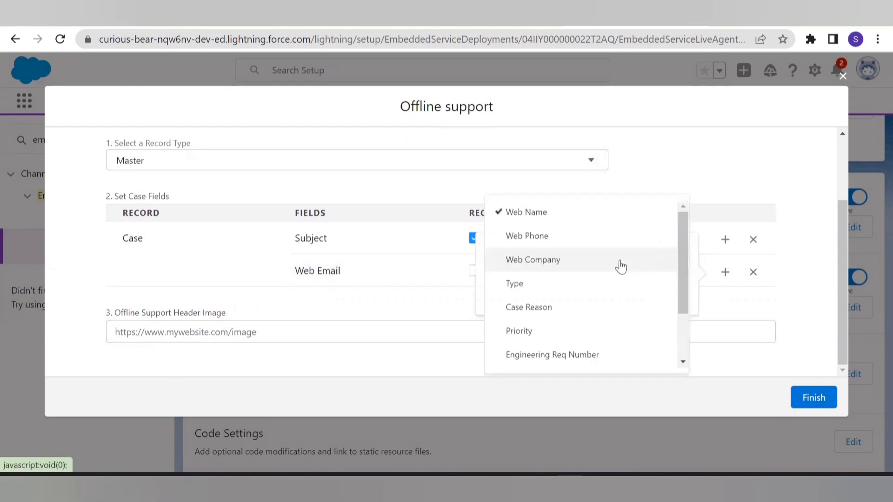
pyautogui.click(600, 304)
pyautogui.click(666, 303)
pyautogui.scroll(2, 475, 293)
pyautogui.click(162, 239)
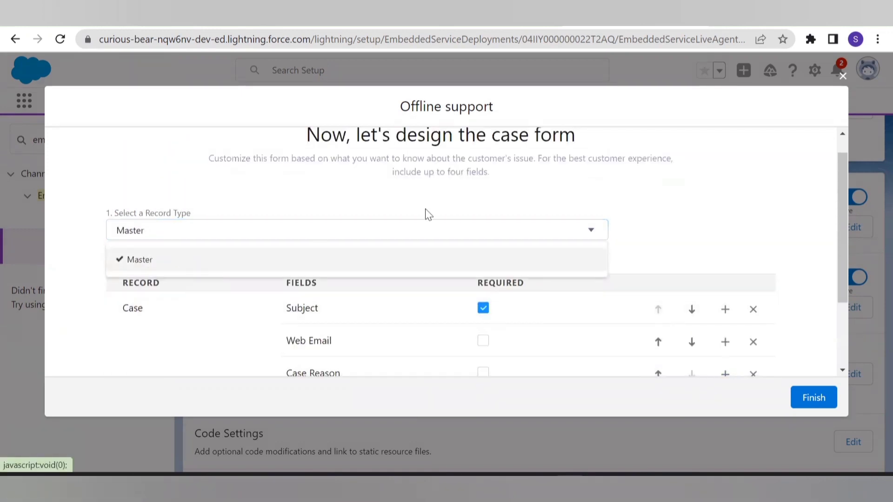
pyautogui.click(764, 273)
pyautogui.scroll(-2, 764, 274)
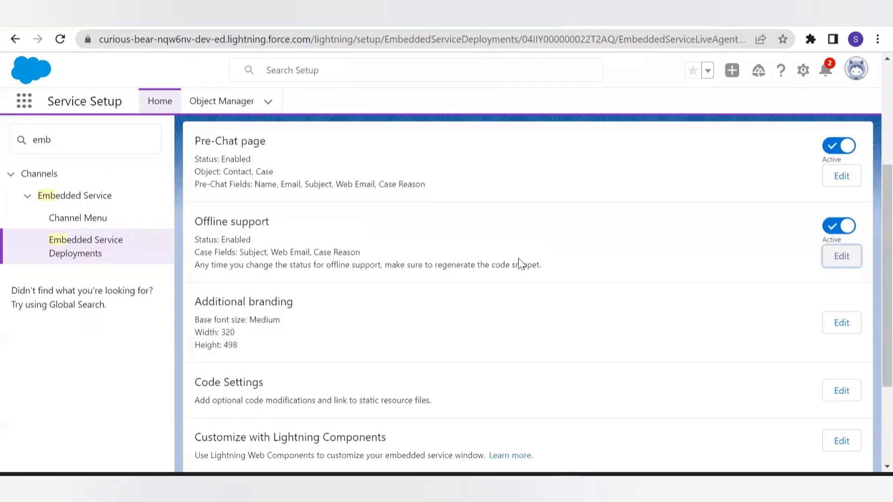
# Step: Copy the Chat Agents chat code snippet from Get Code to the clipboard
pyautogui.scroll(3, 393, 226)
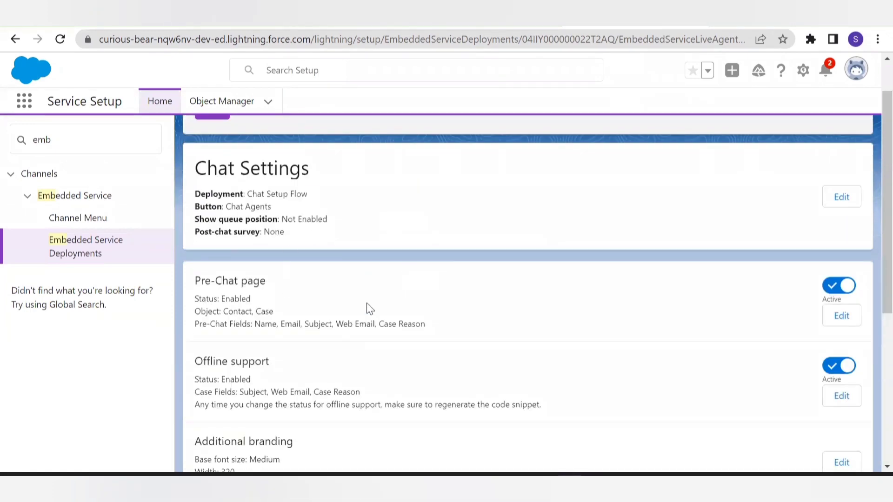
pyautogui.scroll(1, 333, 243)
pyautogui.click(278, 145)
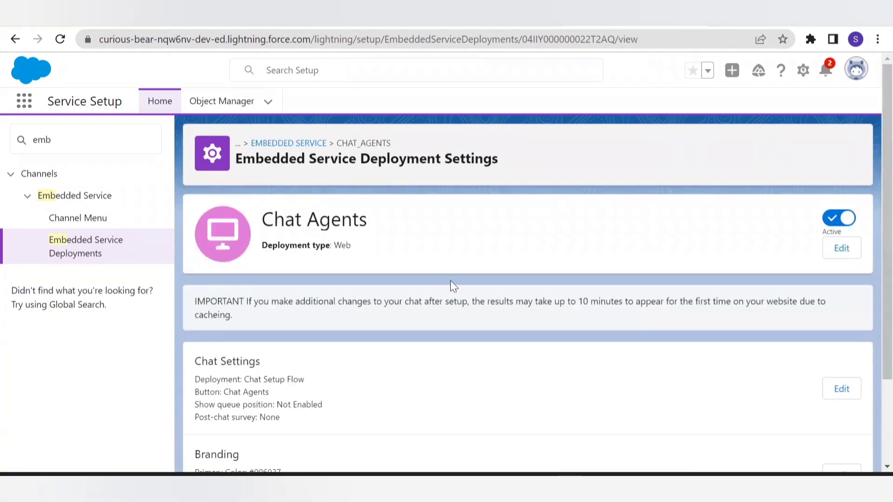
pyautogui.scroll(-3, 450, 284)
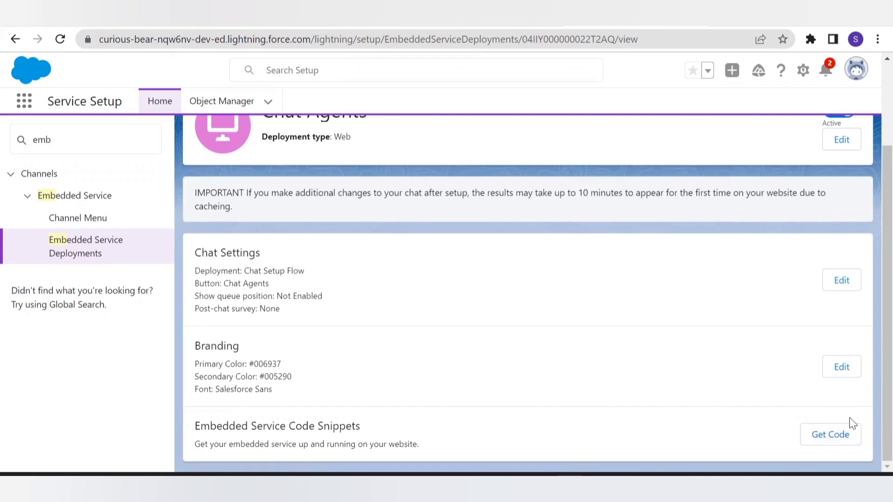
pyautogui.click(830, 435)
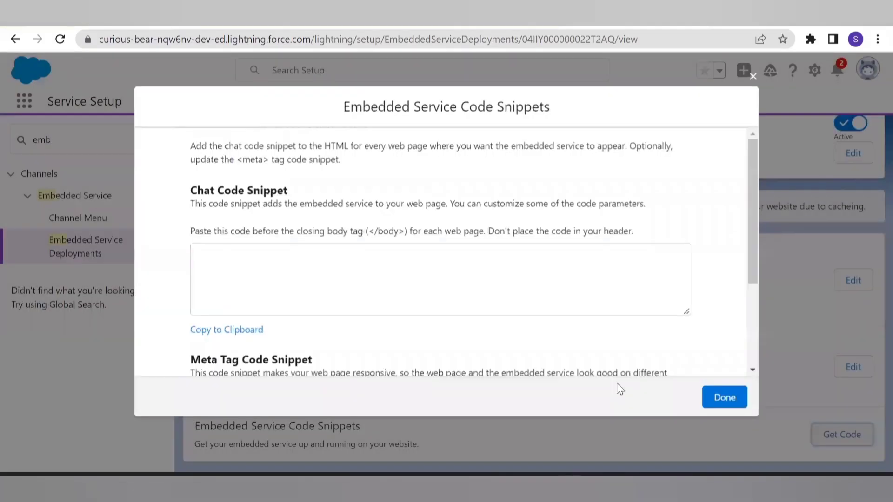
pyautogui.scroll(5, 311, 263)
pyautogui.scroll(-6, 342, 279)
pyautogui.click(247, 341)
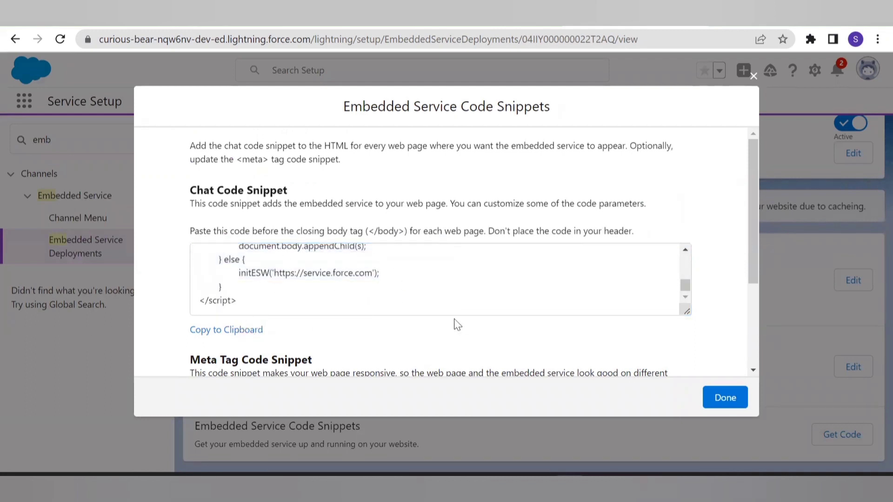
pyautogui.click(716, 399)
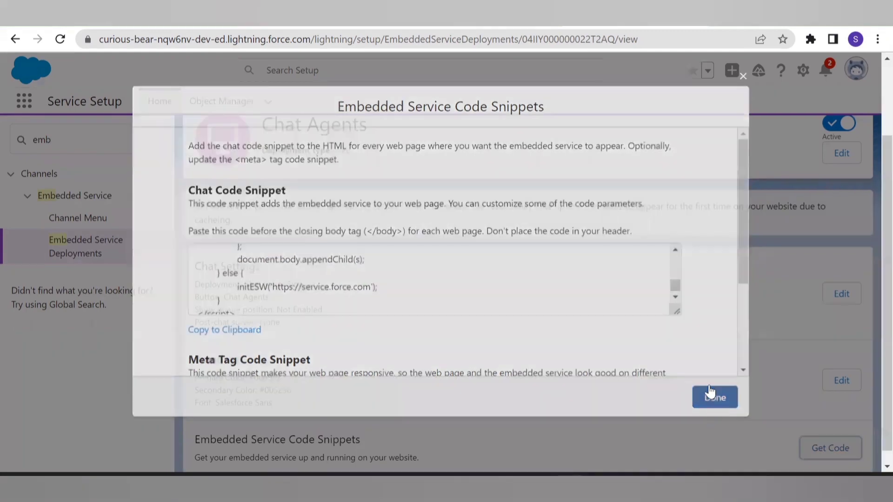
# Step: Paste the chat snippet into Web_Chat.vfp in Developer Console and preview the page
pyautogui.click(803, 71)
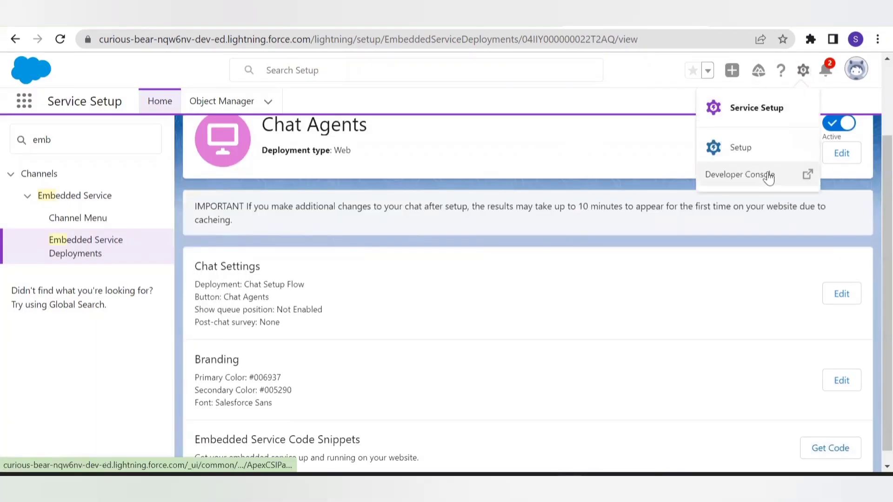
pyautogui.click(804, 70)
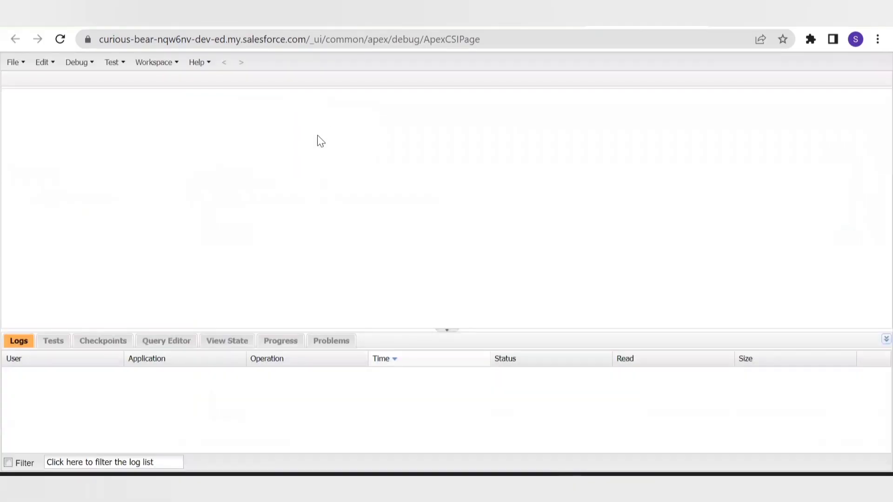
pyautogui.scroll(10, 258, 223)
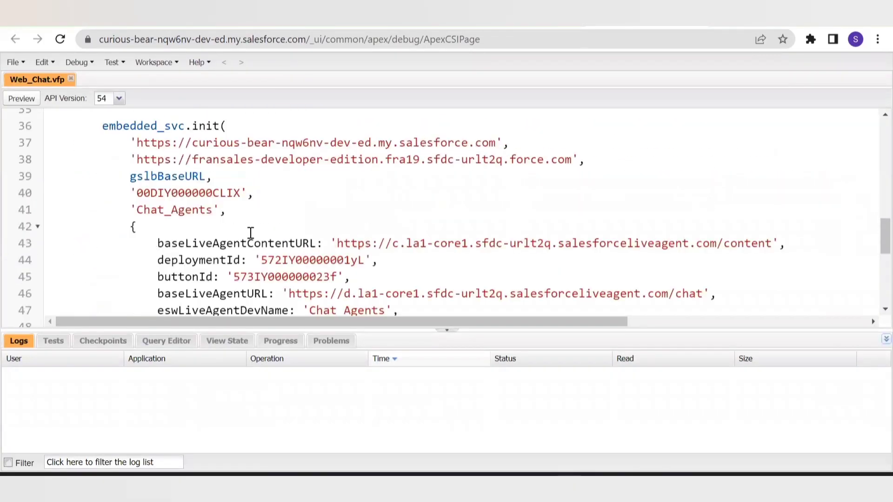
pyautogui.scroll(7, 250, 234)
pyautogui.moveTo(74, 138); pyautogui.dragTo(212, 283)
pyautogui.scroll(-17, 183, 209)
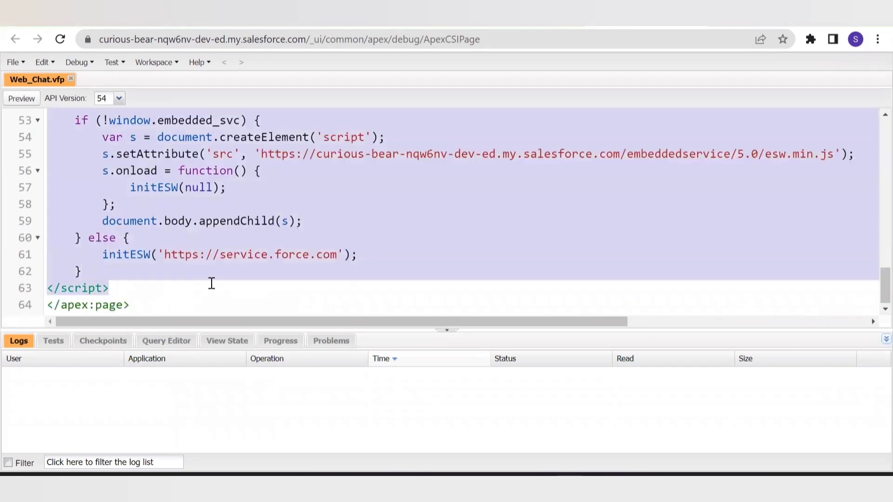
pyautogui.click(339, 91)
pyautogui.click(327, 215)
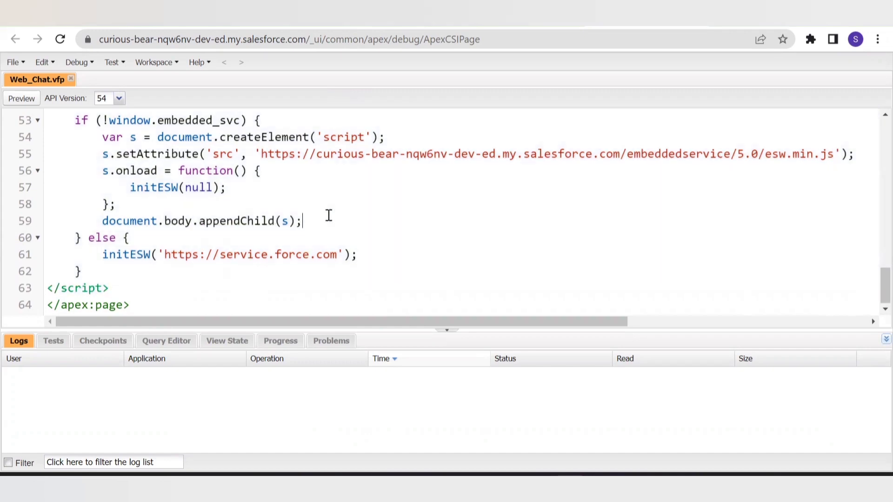
pyautogui.scroll(6, 160, 253)
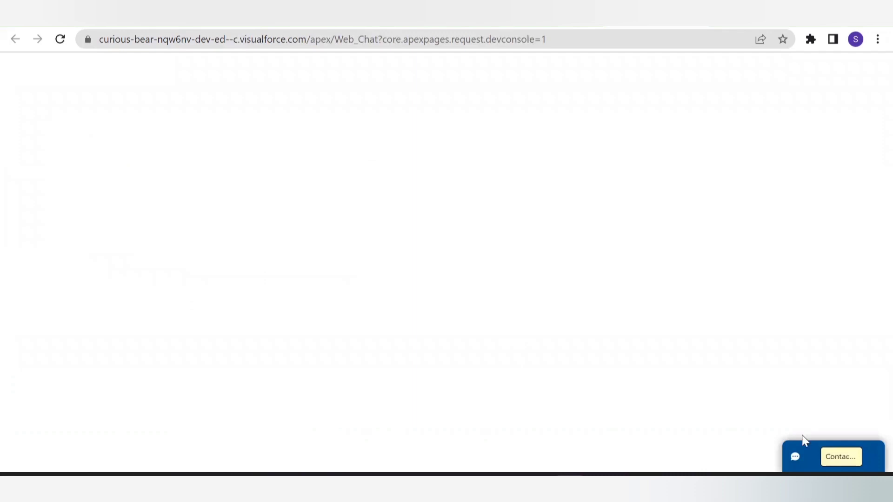
# Step: Open the Contact Us offline form and leave Case Reason on Installation
pyautogui.click(818, 455)
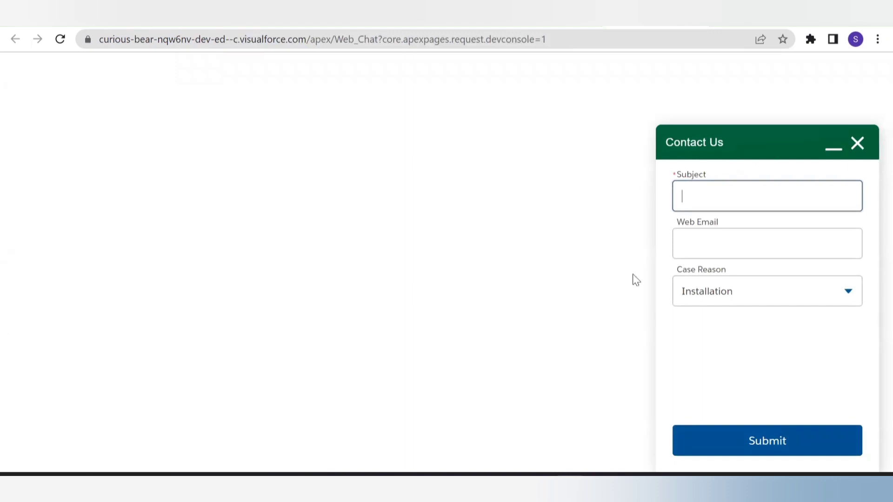
pyautogui.click(709, 296)
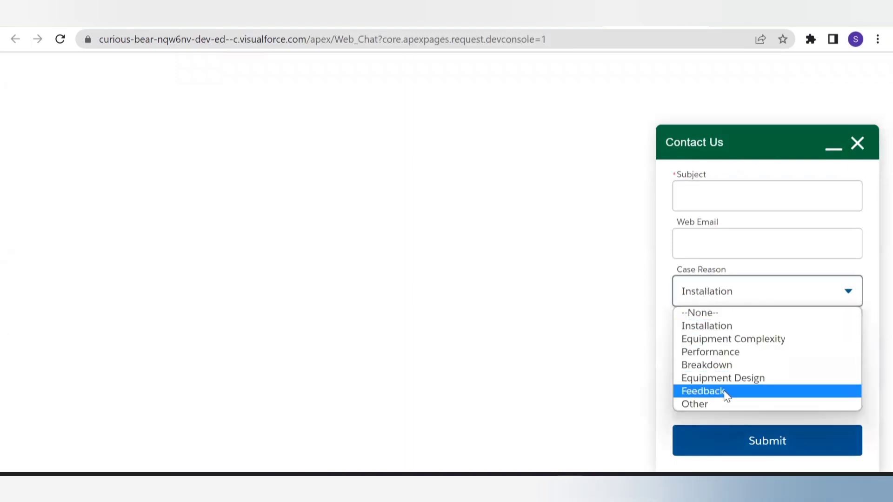
pyautogui.click(668, 339)
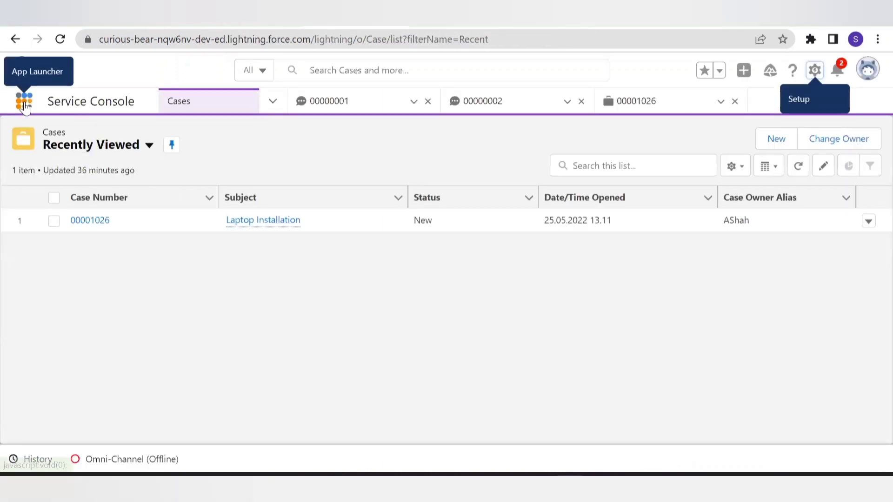
# Step: Set Omni-Channel status to Available - Chat and start a chat from the web page
pyautogui.click(120, 458)
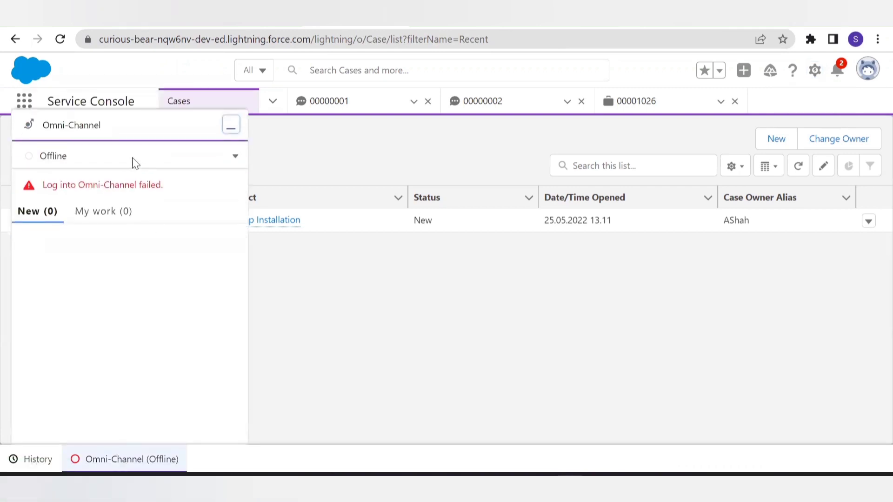
pyautogui.click(233, 156)
pyautogui.click(197, 182)
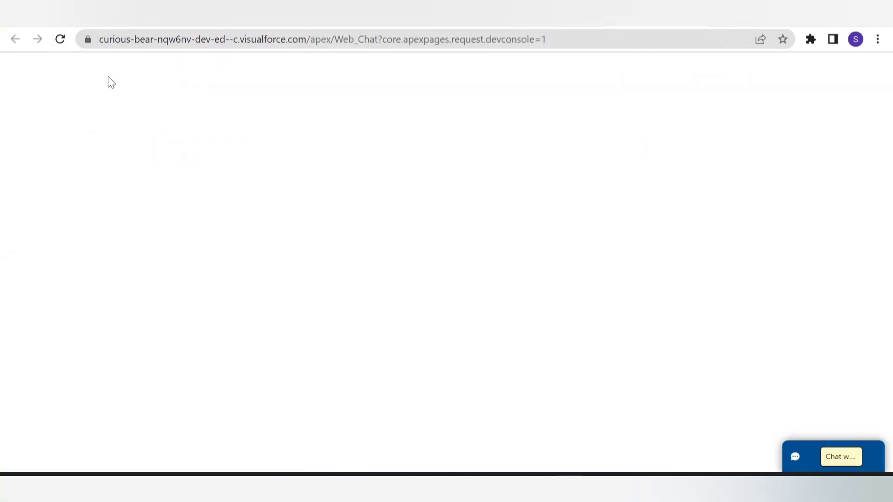
pyautogui.click(826, 454)
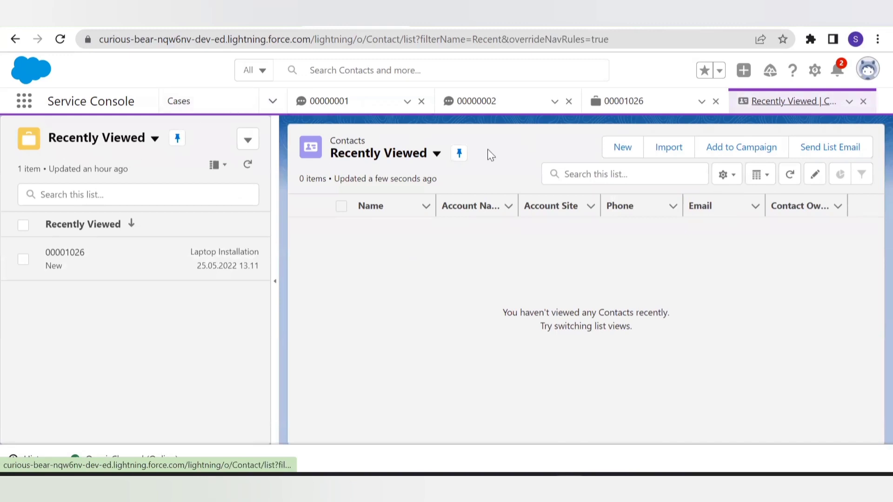
# Step: Start a new contact from the Contacts list and set the salutation to Mr
pyautogui.click(436, 154)
pyautogui.click(511, 139)
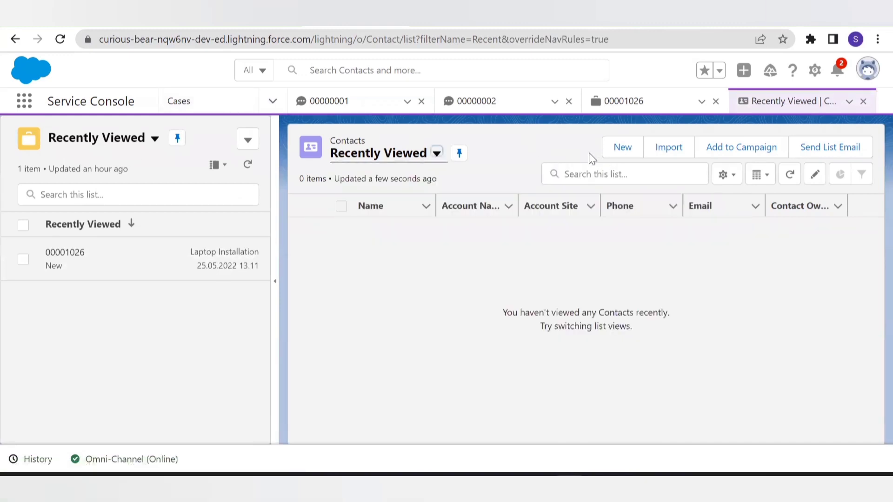
pyautogui.click(606, 159)
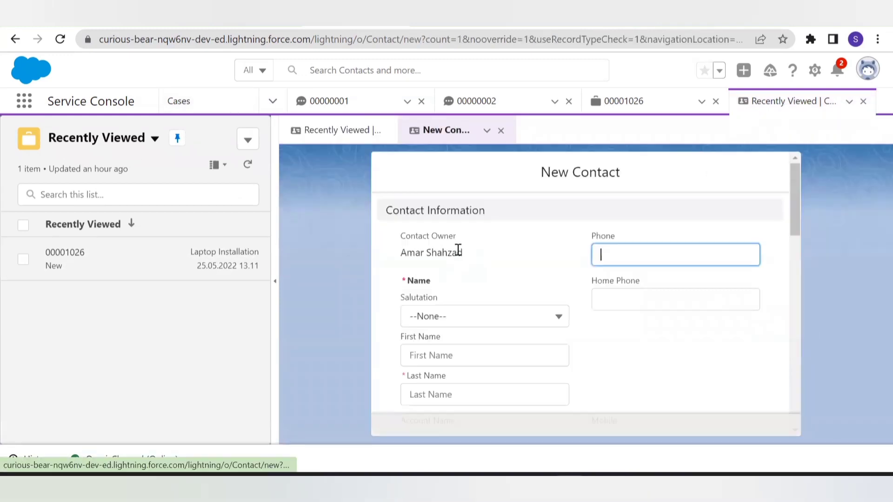
pyautogui.scroll(-1, 552, 259)
pyautogui.scroll(-3, 553, 259)
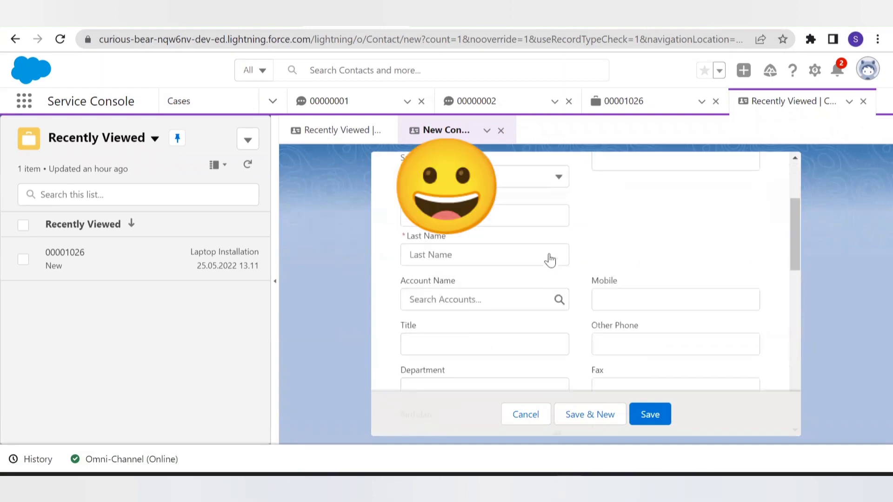
pyautogui.click(485, 183)
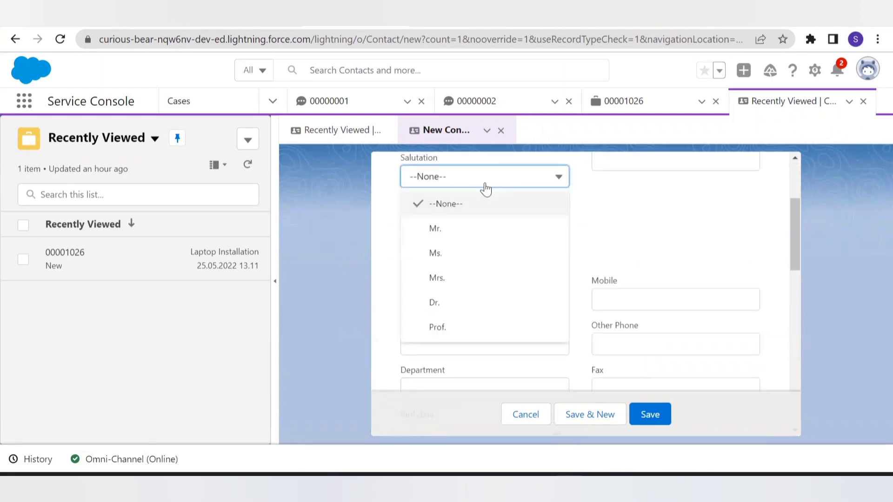
pyautogui.click(490, 227)
# Step: Enter the contact's first name, last name and mobile number, then save the contact
pyautogui.click(464, 258)
pyautogui.click(466, 222)
pyautogui.write('Test')
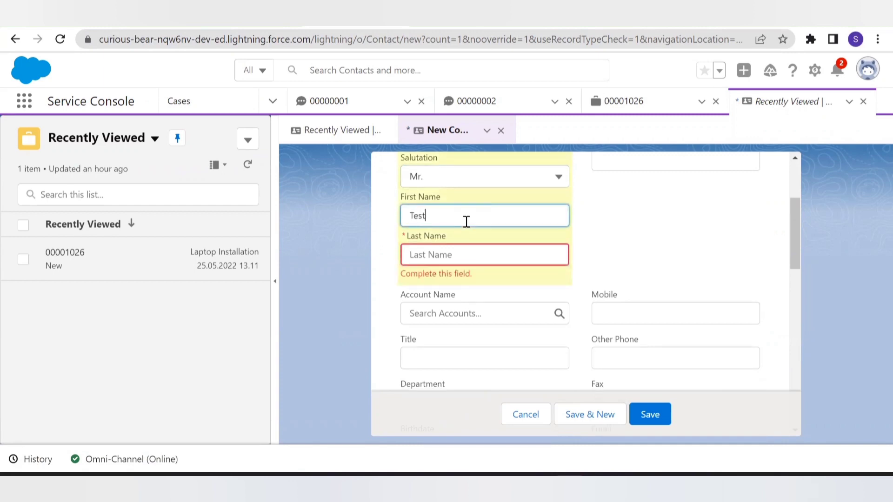
pyautogui.click(464, 255)
pyautogui.write('webchat')
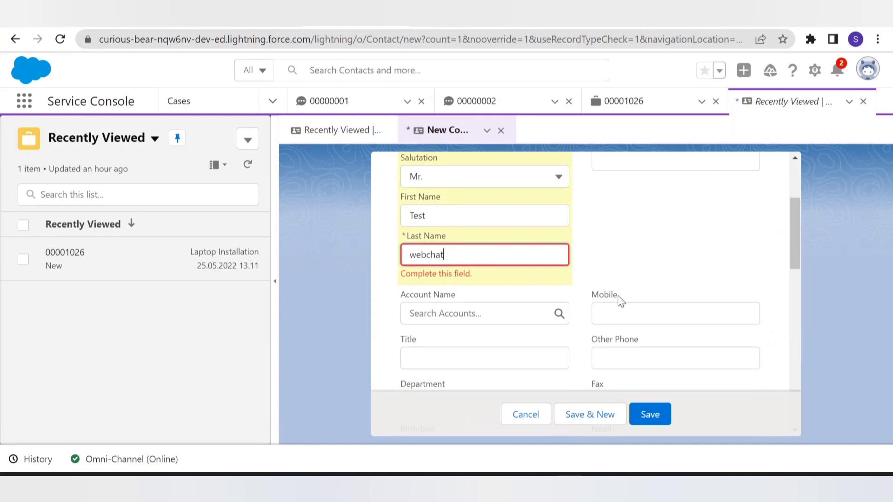
pyautogui.click(618, 313)
pyautogui.write('12345')
pyautogui.scroll(-2, 680, 259)
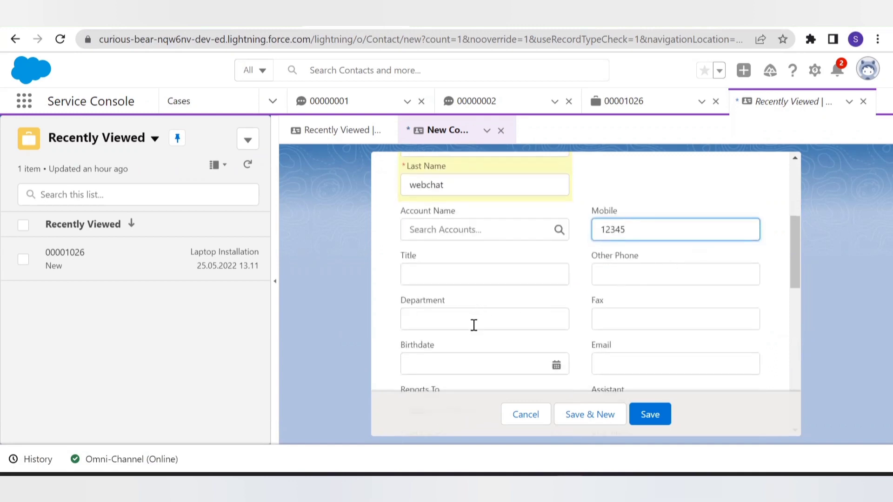
pyautogui.scroll(-6, 474, 323)
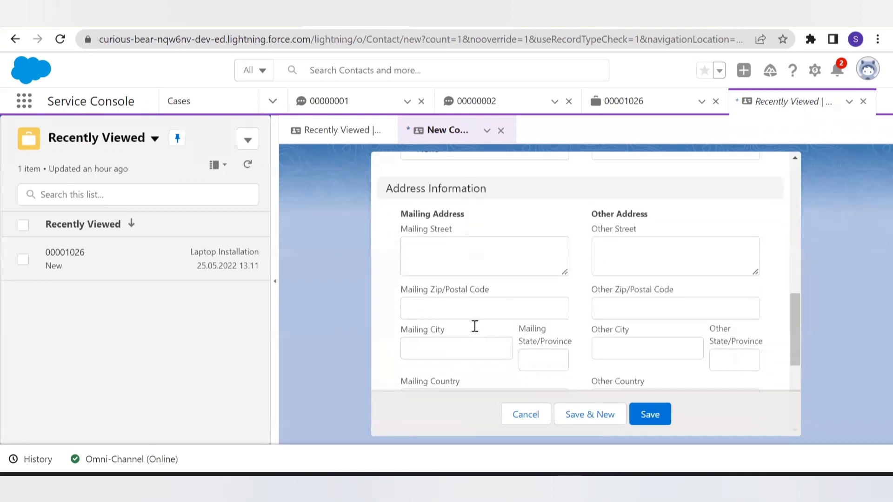
pyautogui.scroll(-5, 474, 326)
pyautogui.click(653, 416)
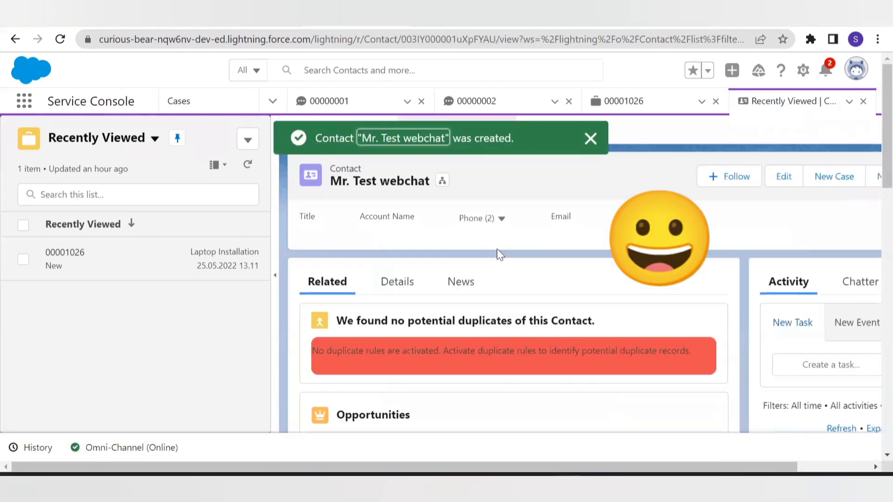
# Step: Fill the pre-chat form with name, e-mail, subject 'Installation issue' and matching Web Email, then submit
pyautogui.click(680, 29)
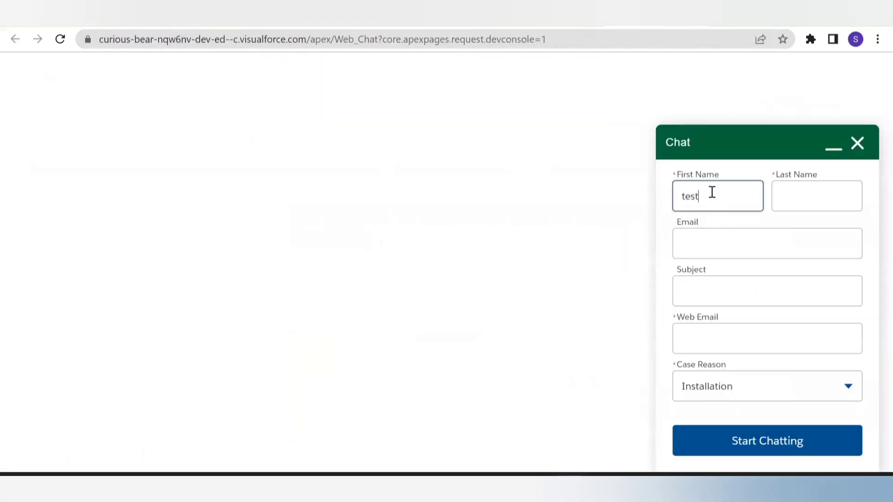
pyautogui.click(801, 202)
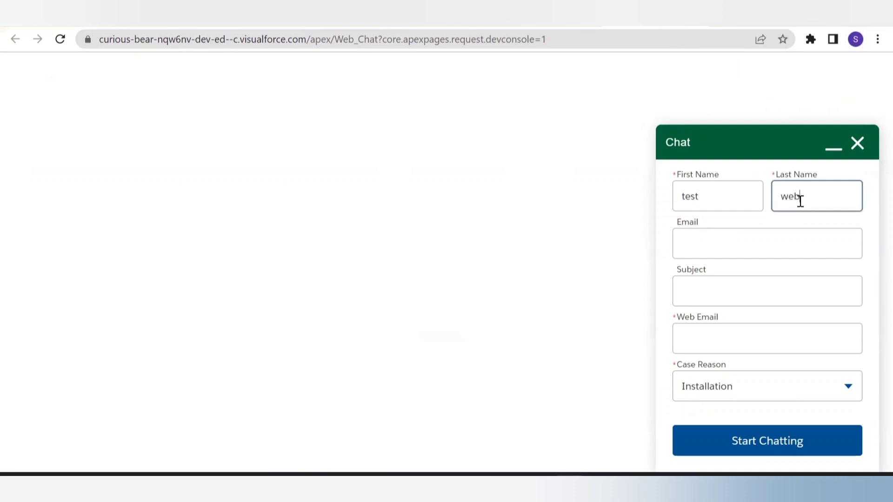
pyautogui.click(801, 244)
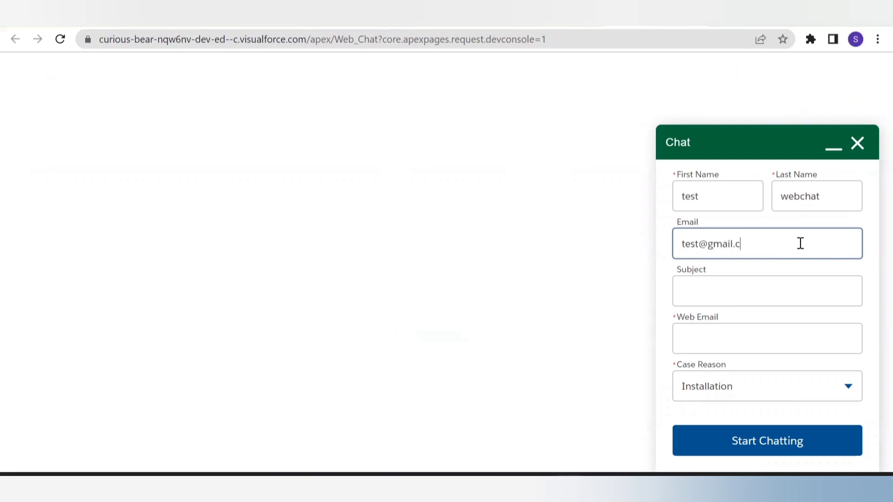
pyautogui.click(730, 293)
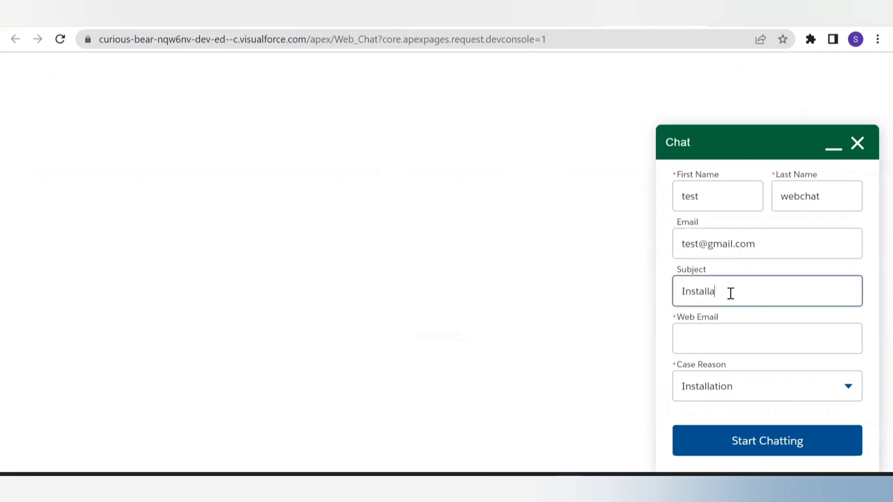
pyautogui.click(682, 339)
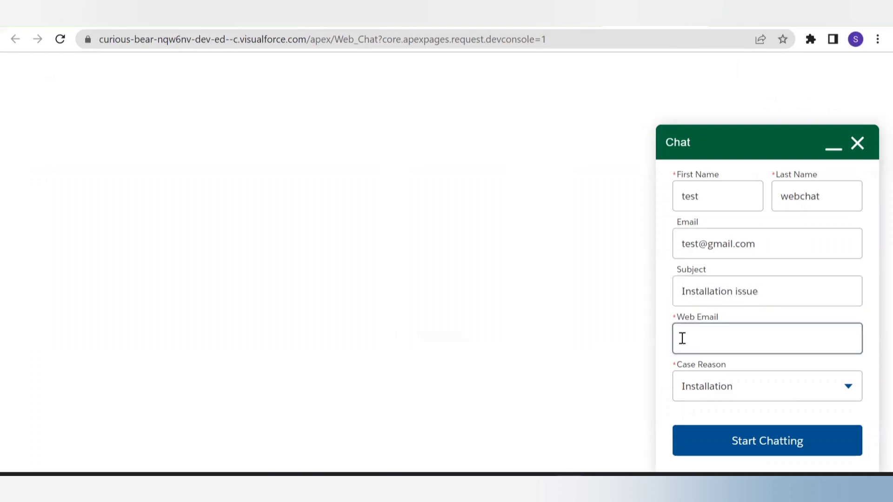
pyautogui.moveTo(759, 243); pyautogui.dragTo(675, 247)
pyautogui.hotkey('ctrl', 'c')
pyautogui.click(701, 336)
pyautogui.hotkey('ctrl', 'v')
pyautogui.click(768, 442)
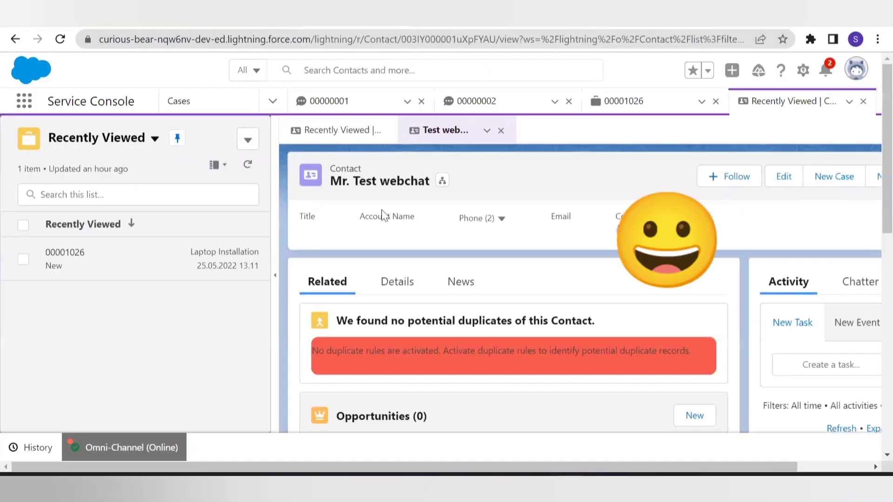
# Step: Open transcript 00000001 from recent cases, then check Omni-Channel for incoming chat 00000003
pyautogui.click(179, 101)
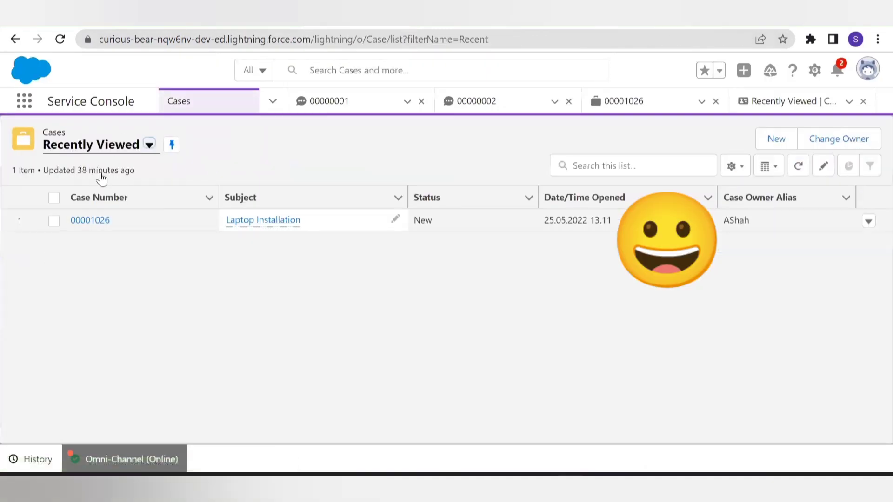
pyautogui.click(302, 106)
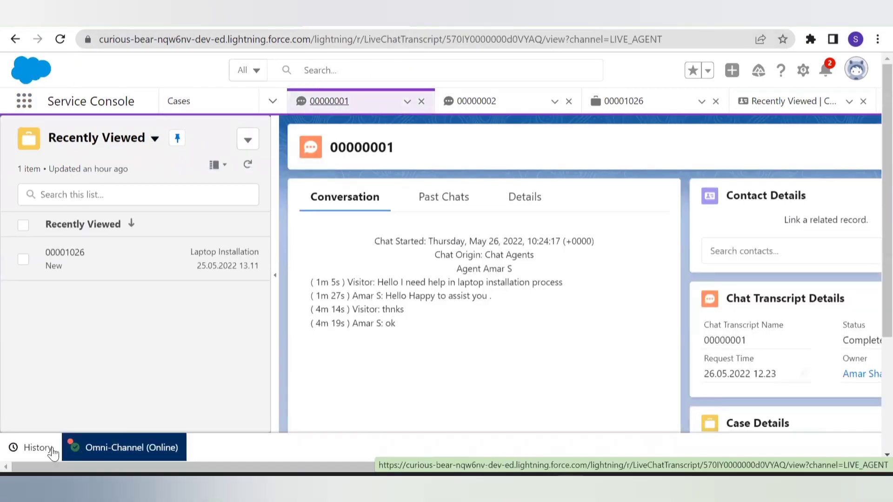
pyautogui.click(125, 447)
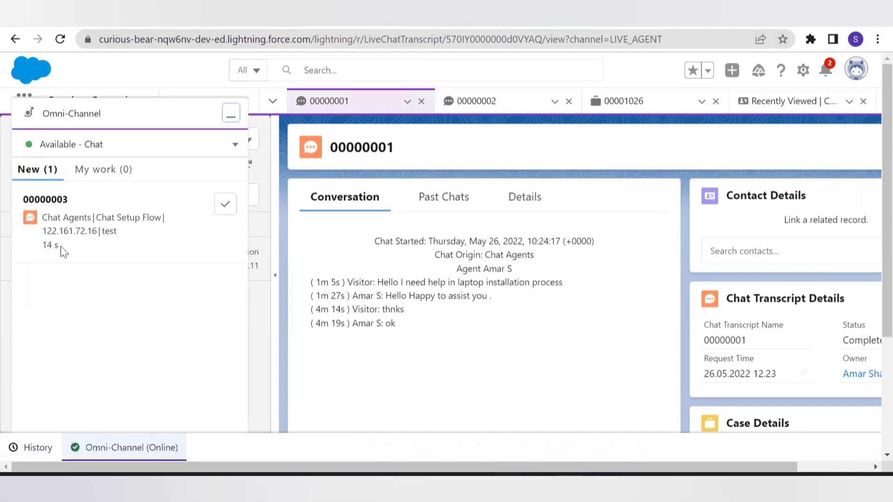
# Step: Accept chat 00000003 and review its linked contact and new case 00001027, Installation issue
pyautogui.moveTo(175, 219)
pyautogui.click(228, 206)
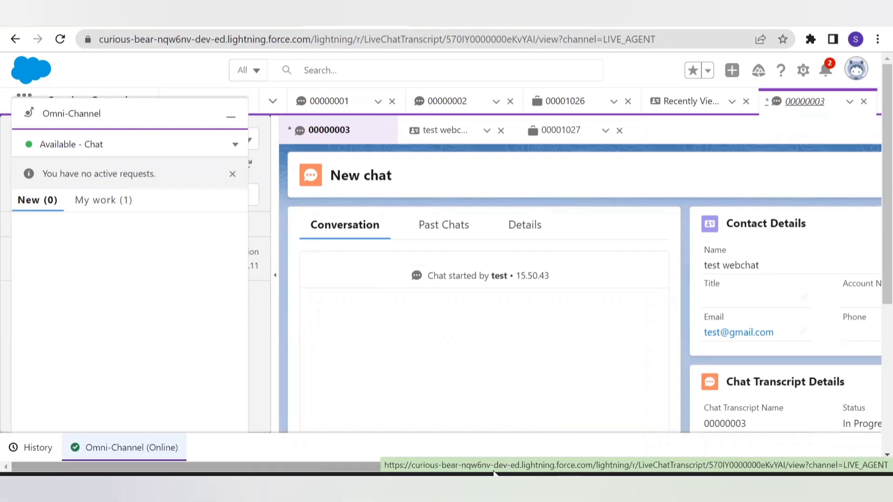
pyautogui.moveTo(361, 467); pyautogui.dragTo(484, 466)
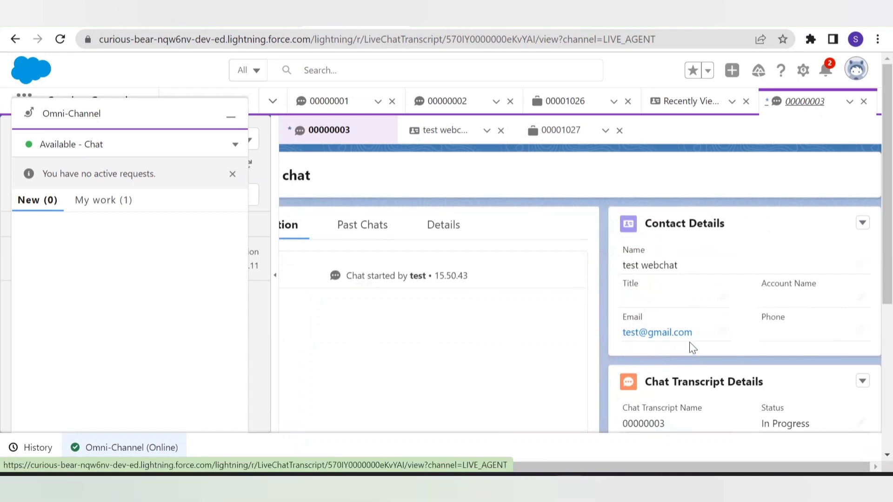
pyautogui.scroll(-1, 692, 348)
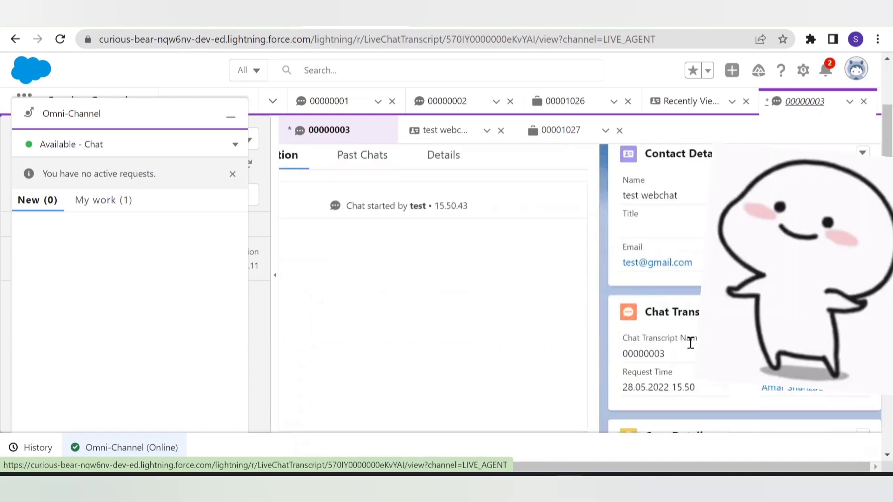
pyautogui.scroll(-1, 692, 348)
pyautogui.scroll(-2, 692, 347)
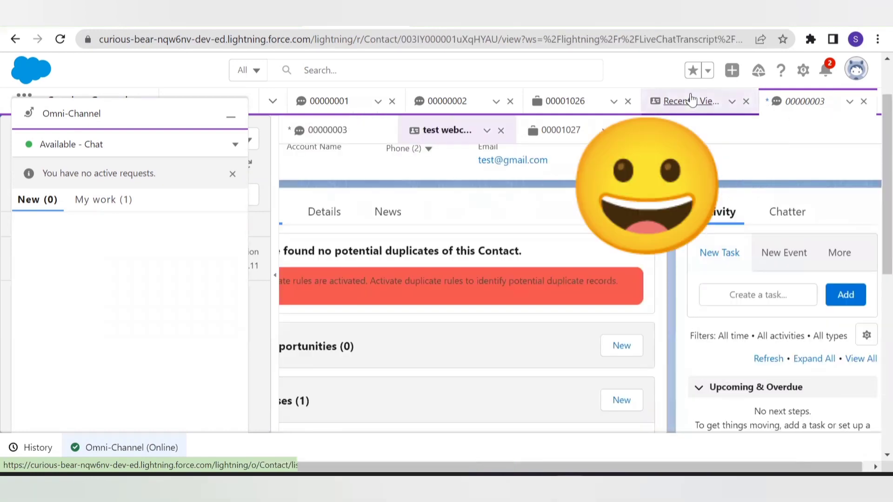
pyautogui.click(691, 101)
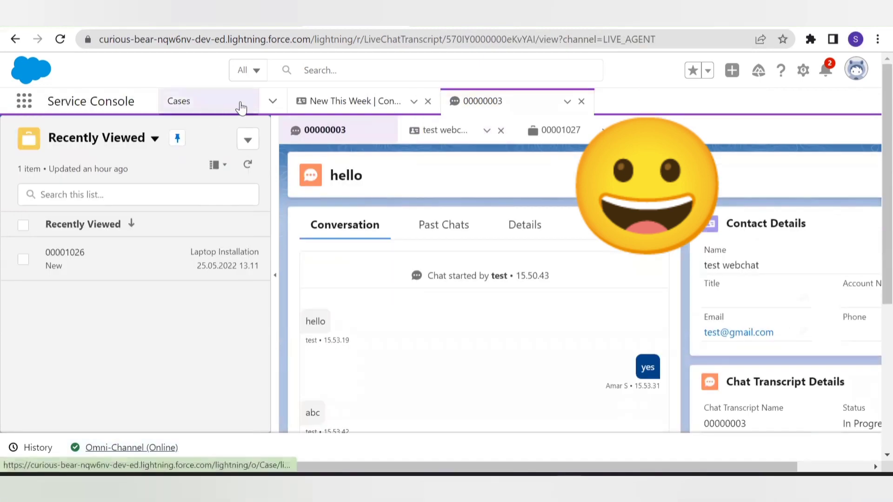
# Step: Open the new test contact from Contacts and confirm its linked case 00001027
pyautogui.click(268, 105)
pyautogui.click(236, 162)
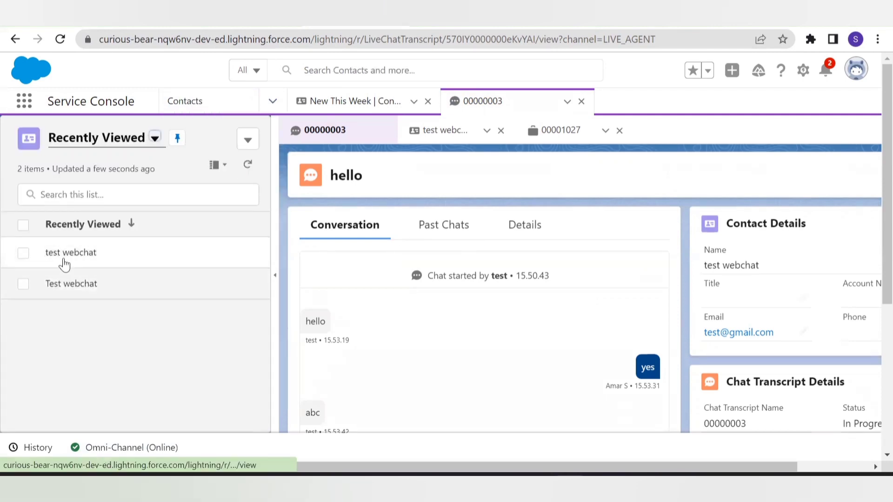
pyautogui.click(71, 254)
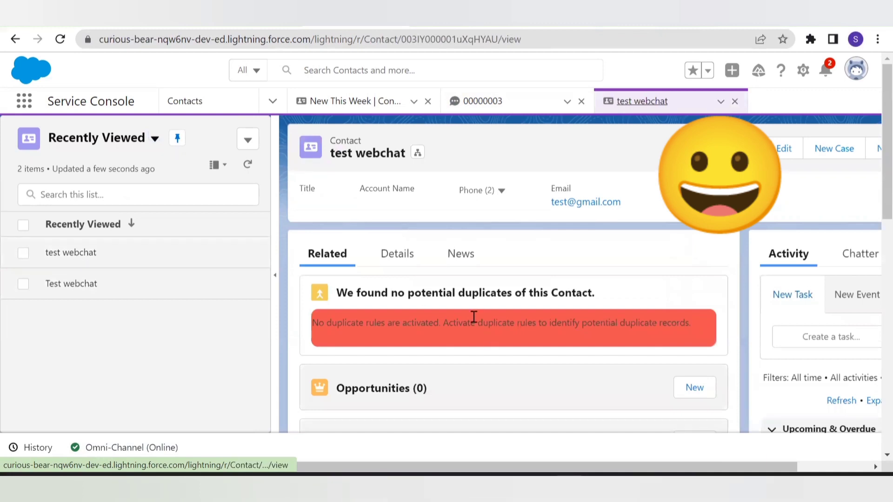
pyautogui.scroll(-5, 472, 317)
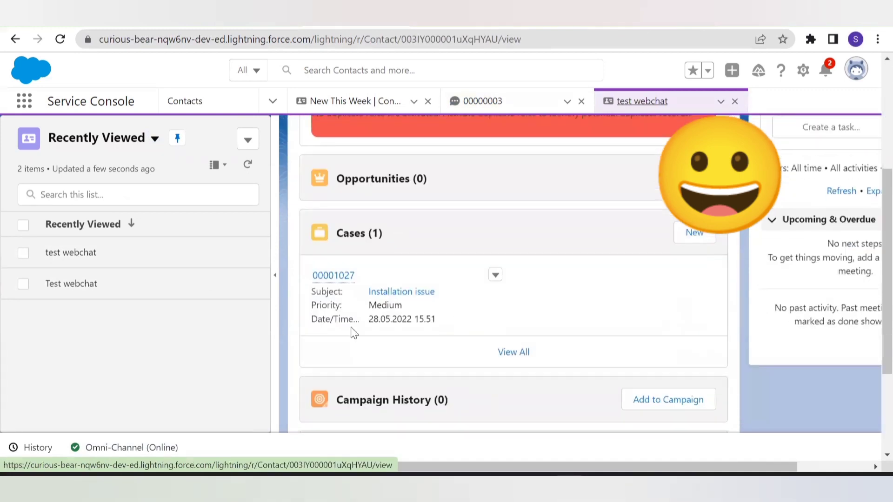
pyautogui.scroll(-3, 407, 307)
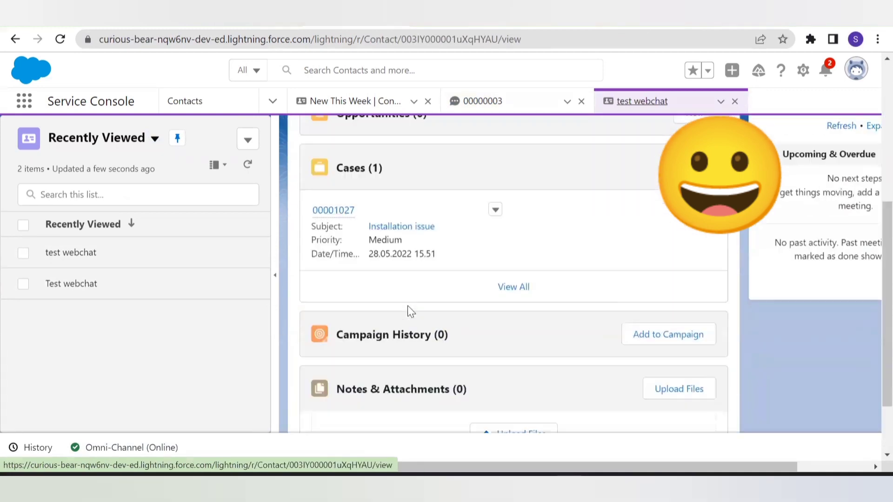
pyautogui.scroll(8, 407, 305)
pyautogui.moveTo(390, 466); pyautogui.dragTo(537, 441)
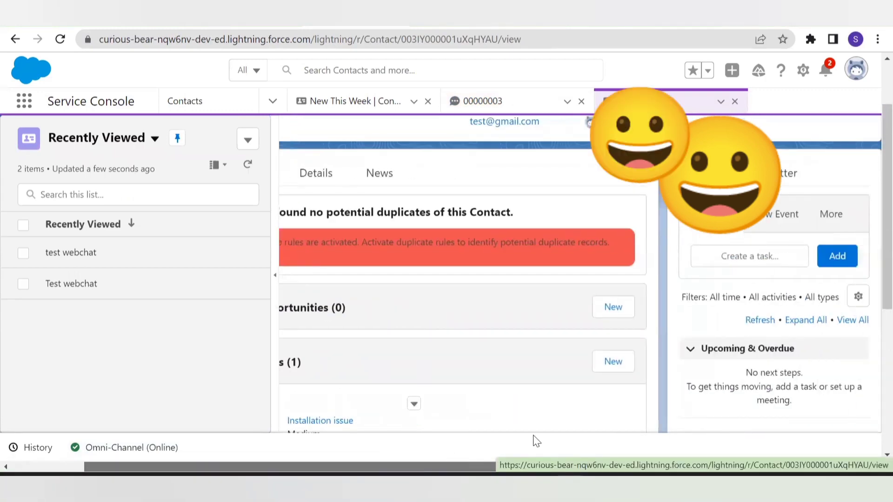
pyautogui.scroll(-6, 682, 304)
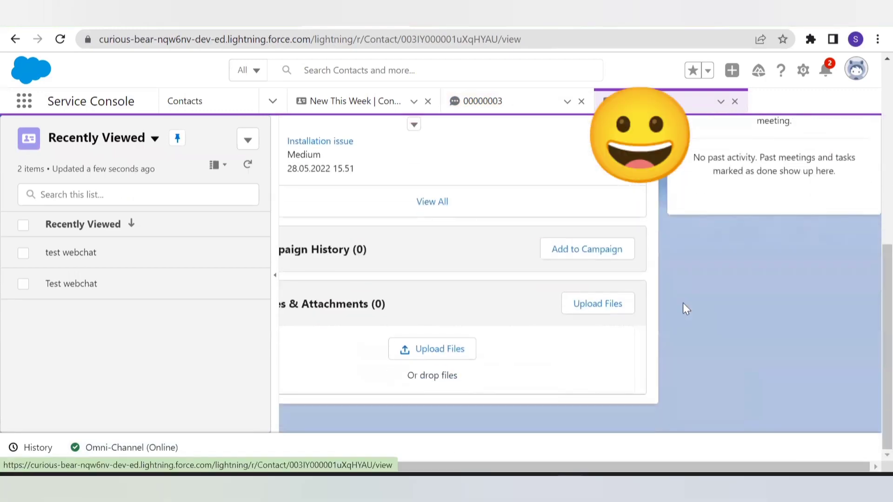
pyautogui.scroll(5, 683, 304)
pyautogui.scroll(4, 683, 306)
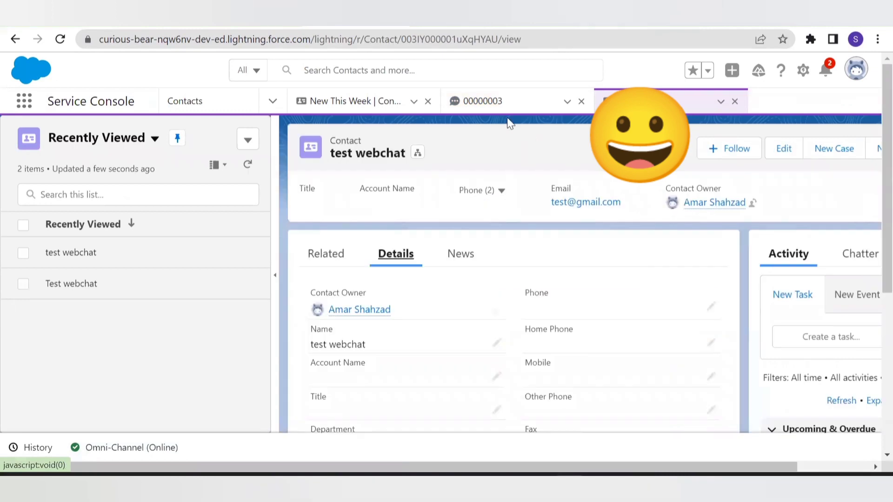
# Step: Close chat transcript 00000003, list New This Week contacts, and return to the Web_Chat page
pyautogui.click(496, 105)
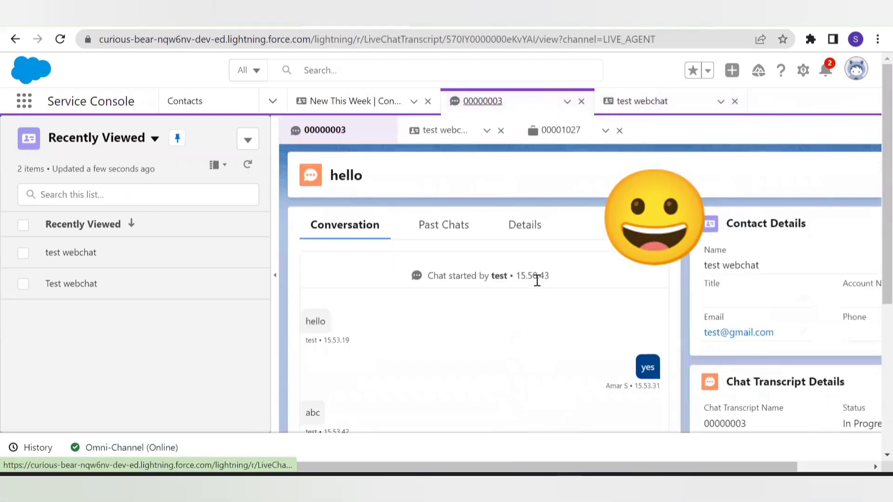
pyautogui.click(582, 101)
pyautogui.click(396, 106)
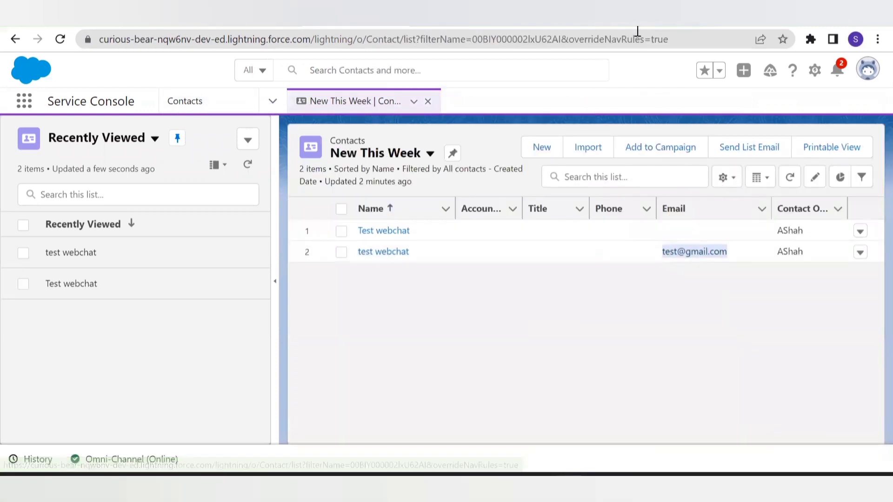
pyautogui.click(669, 29)
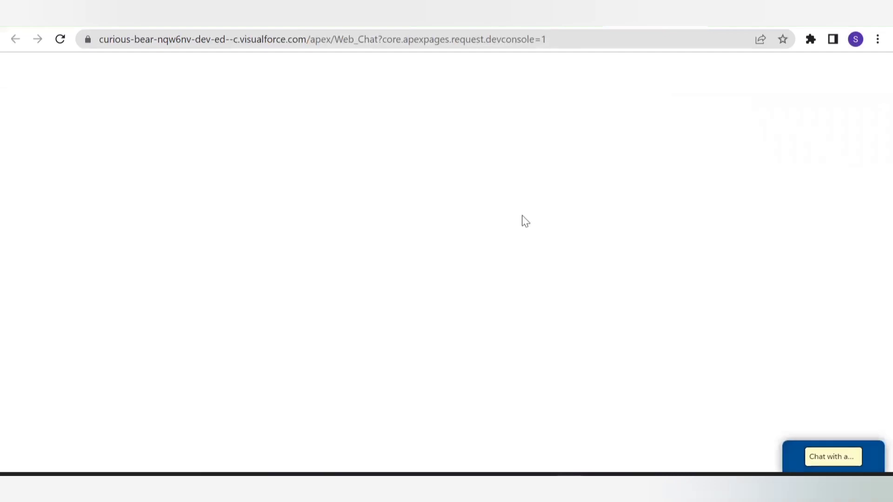
# Step: Request a second chat with the test visitor's name, both e-mails and subject 'installtion 1'
pyautogui.click(814, 458)
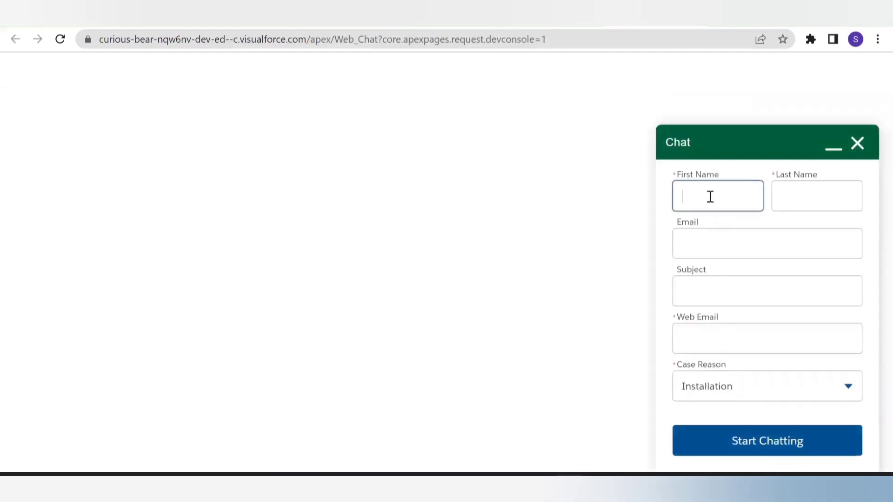
pyautogui.click(789, 188)
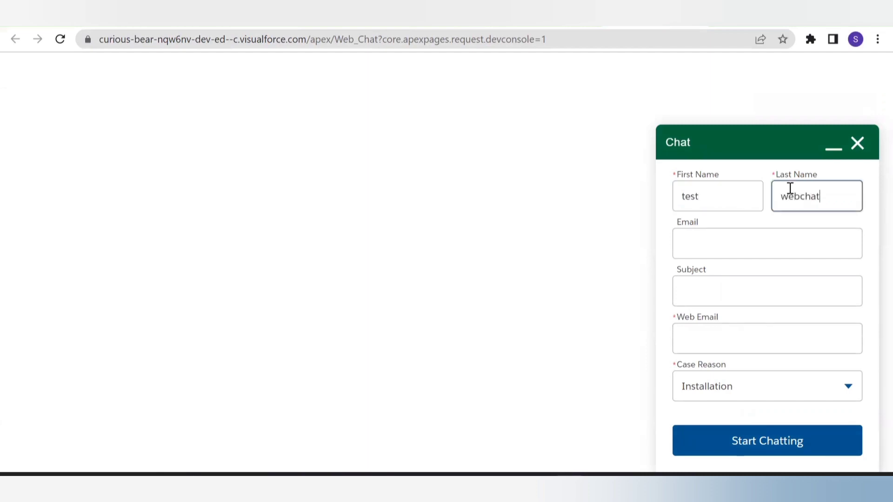
pyautogui.click(759, 243)
pyautogui.write('test@gmail.com')
pyautogui.click(750, 287)
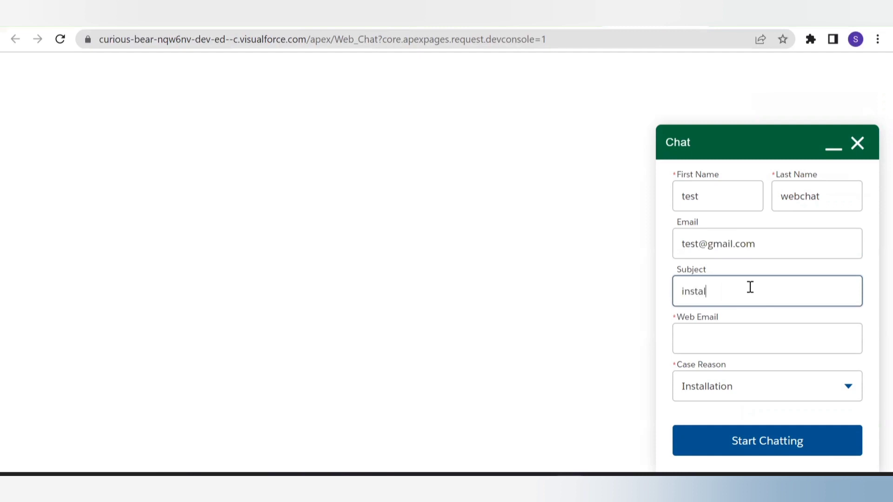
pyautogui.write('installtion 1')
pyautogui.click(723, 343)
pyautogui.write('test@gmail.com')
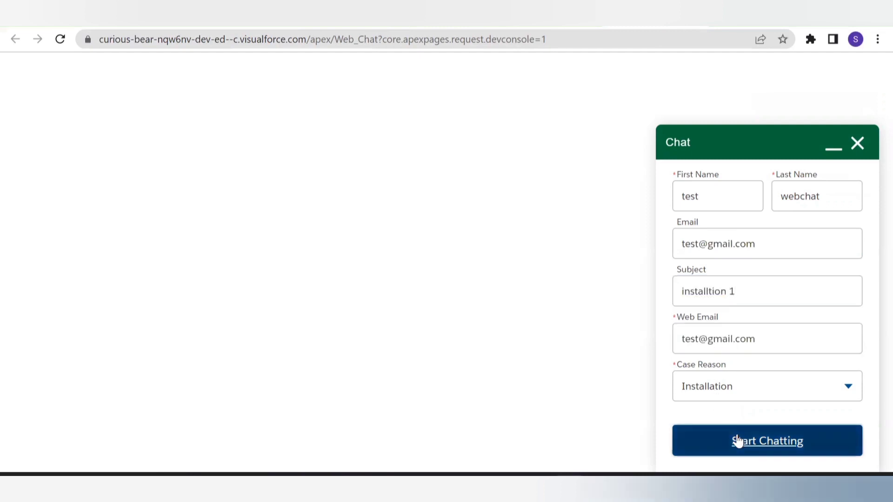
pyautogui.click(737, 440)
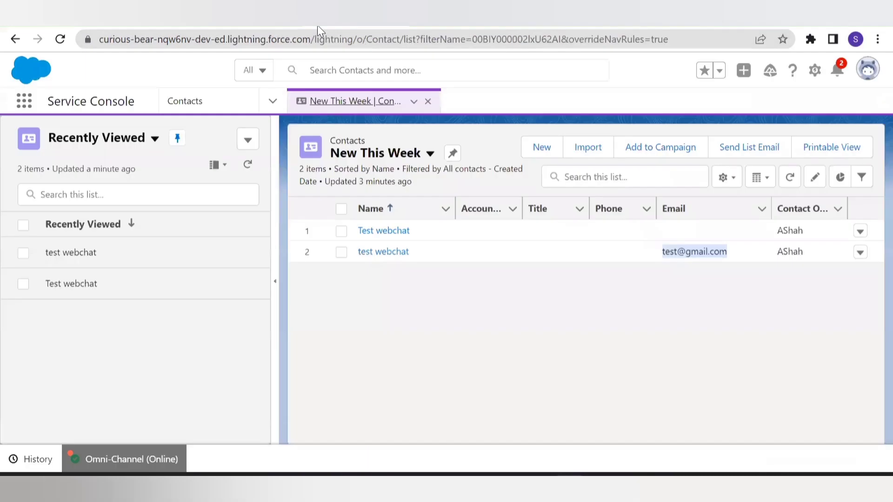
# Step: Accept incoming chat 00000004 and review its linked test contact and new case 00001028
pyautogui.click(317, 25)
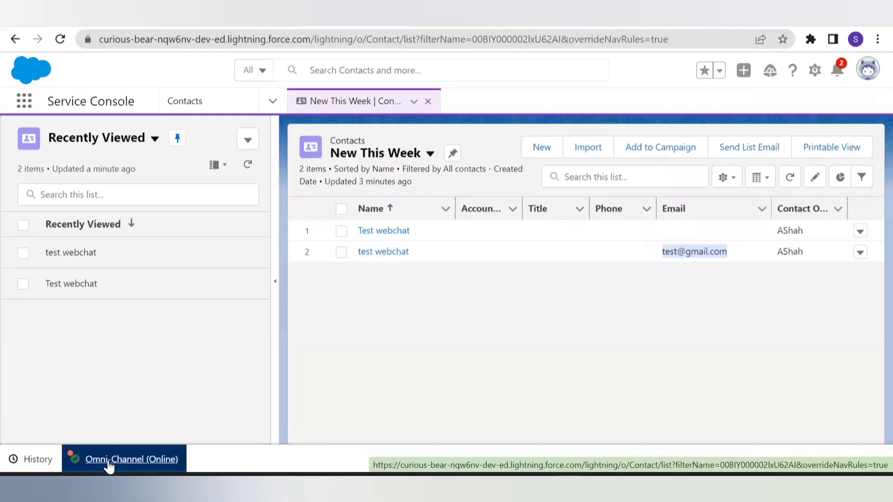
pyautogui.click(105, 465)
pyautogui.click(39, 186)
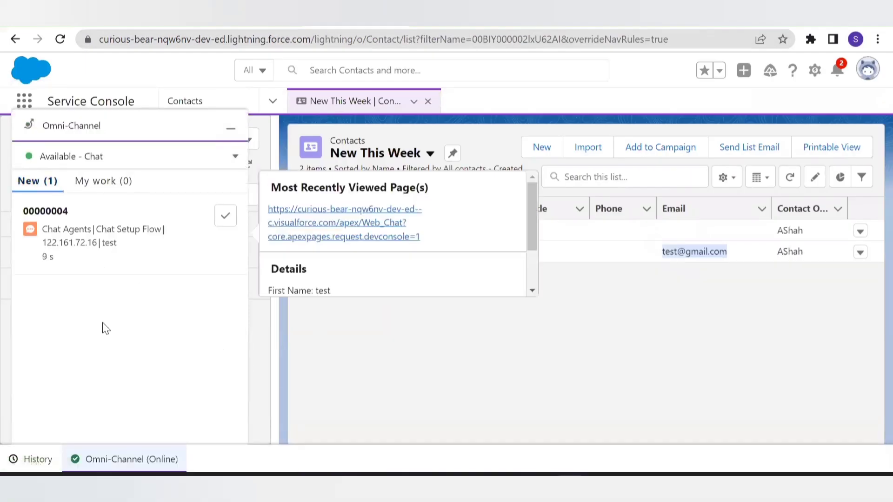
pyautogui.scroll(-2, 454, 228)
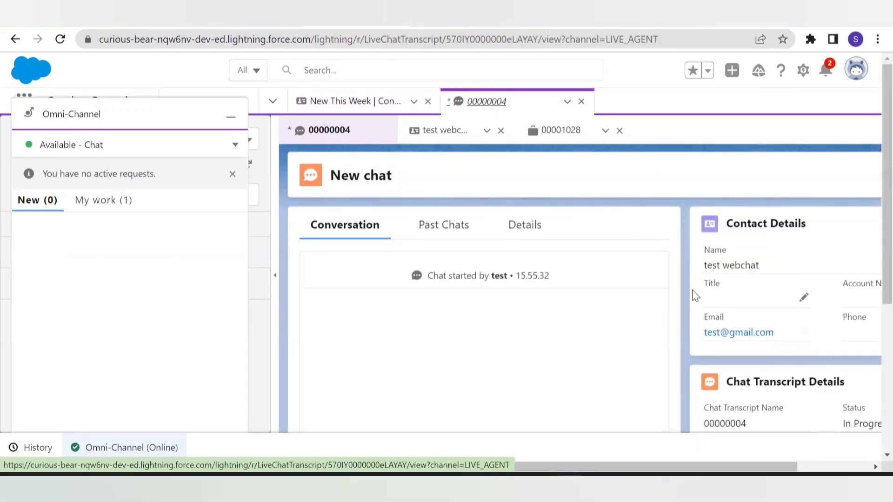
pyautogui.moveTo(535, 467); pyautogui.dragTo(634, 466)
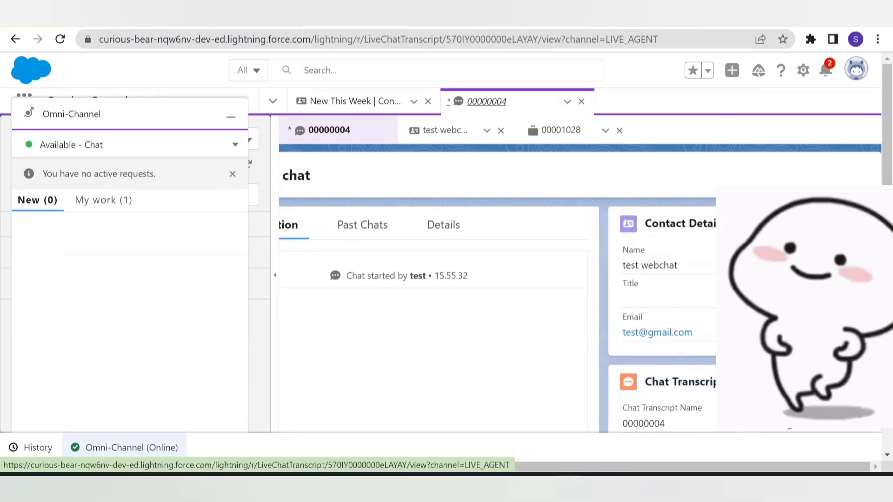
pyautogui.scroll(-3, 703, 385)
pyautogui.scroll(-2, 511, 288)
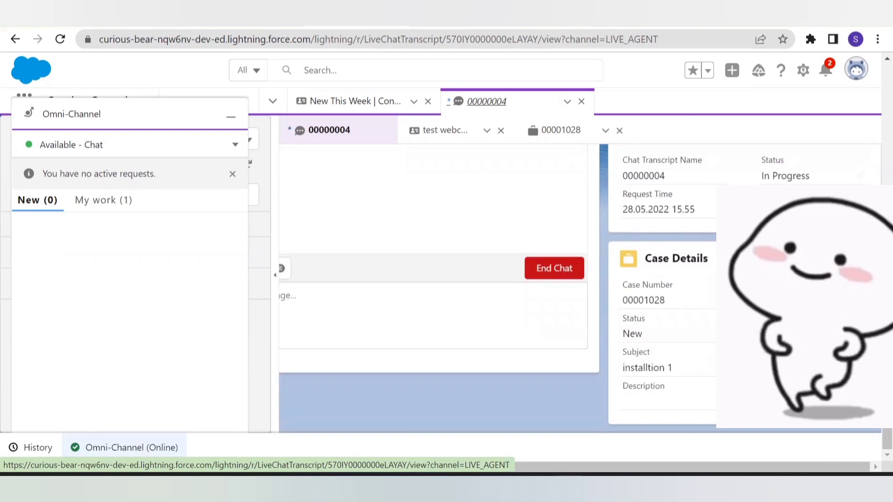
pyautogui.scroll(2, 511, 289)
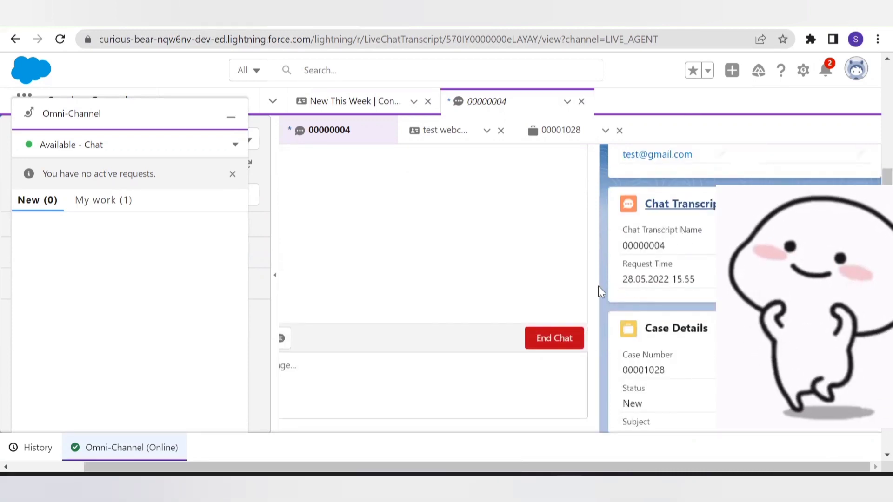
pyautogui.scroll(4, 398, 258)
# Step: Collapse Omni-Channel and switch the side contact list to New This Week
pyautogui.click(230, 114)
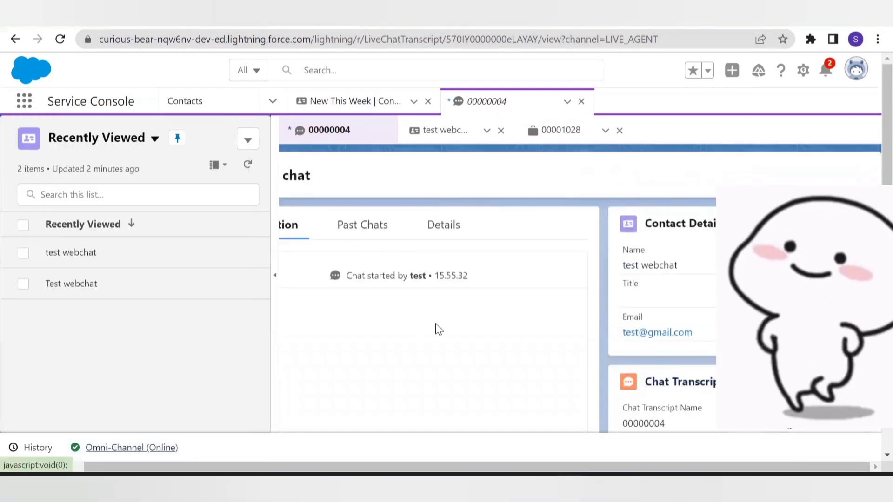
pyautogui.click(247, 139)
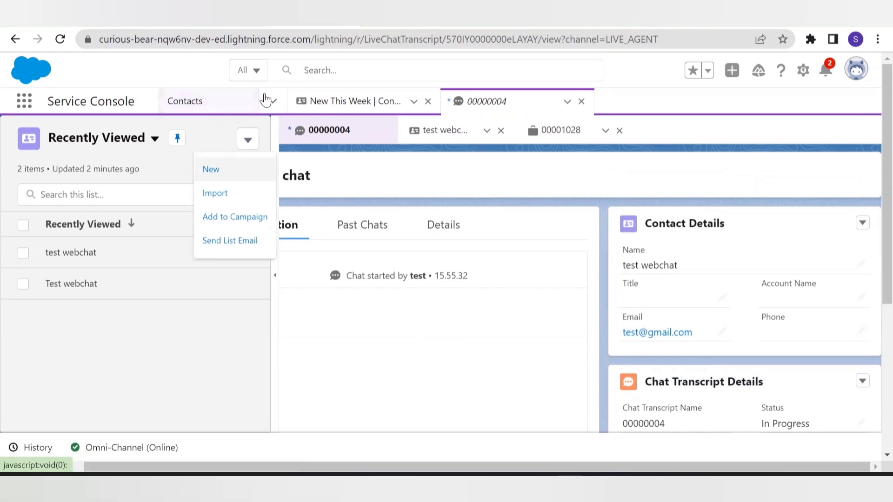
pyautogui.click(61, 44)
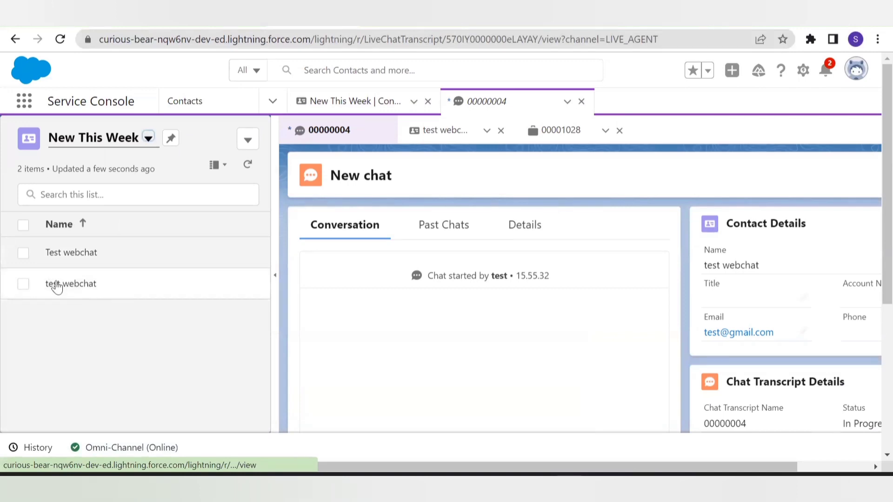
# Step: Open the test contact, confirm cases 00001028 and 00001027, view its Details, and open Omni-Channel
pyautogui.click(56, 284)
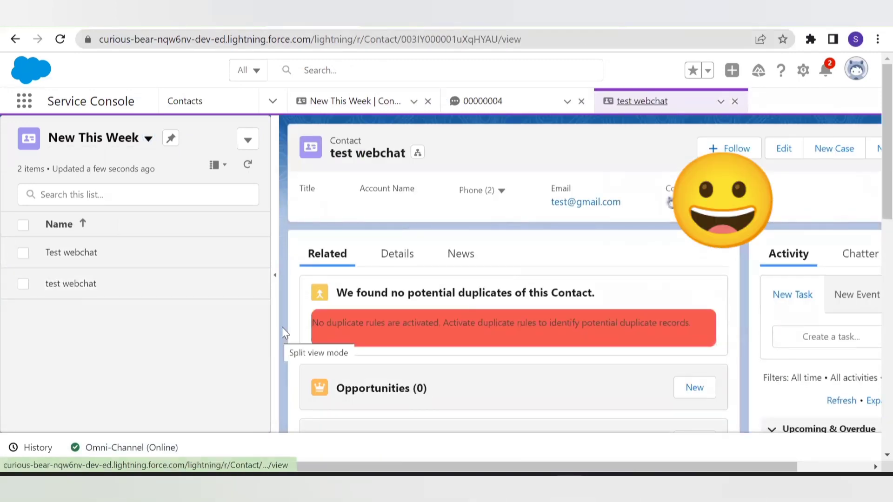
pyautogui.scroll(-5, 458, 275)
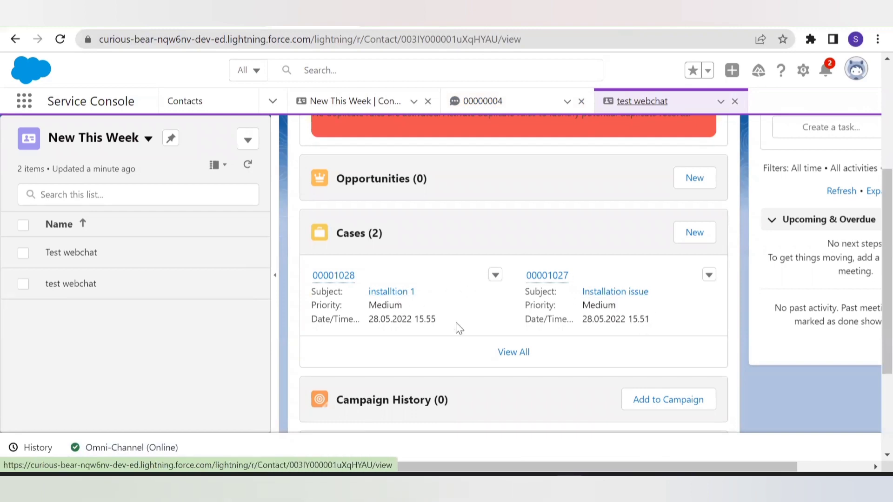
pyautogui.scroll(5, 536, 418)
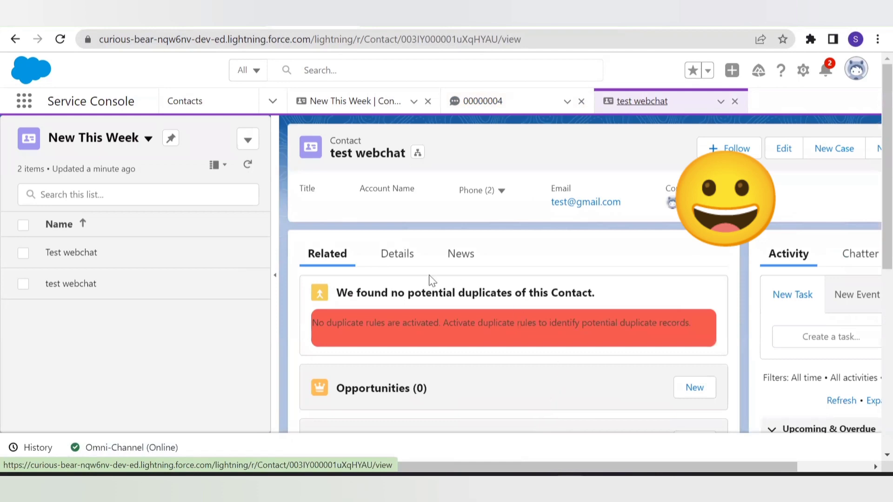
pyautogui.click(394, 264)
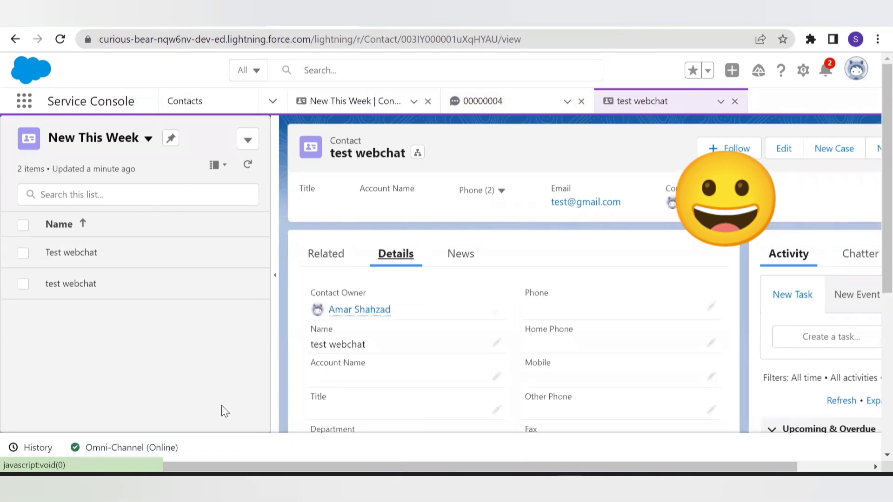
pyautogui.click(132, 449)
pyautogui.click(97, 141)
# Step: Set the Omni-Channel status to Offline and bring up the Web_Chat page's Contact Us form
pyautogui.click(229, 142)
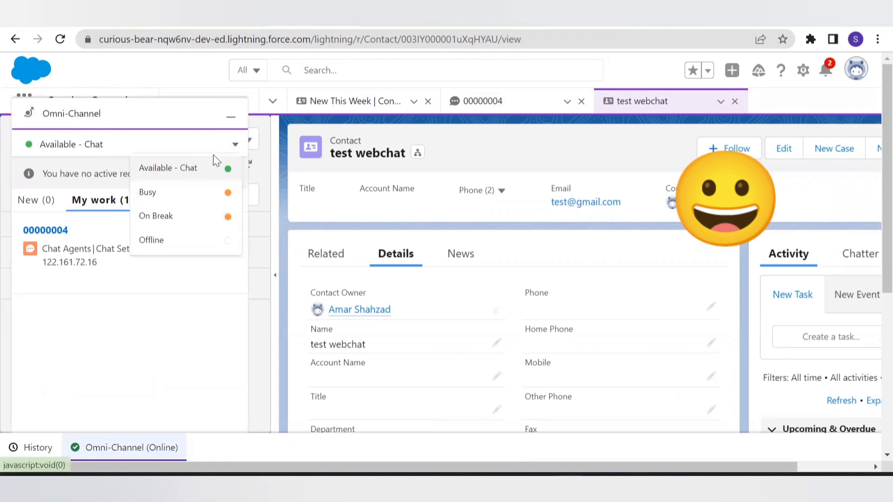
pyautogui.click(188, 232)
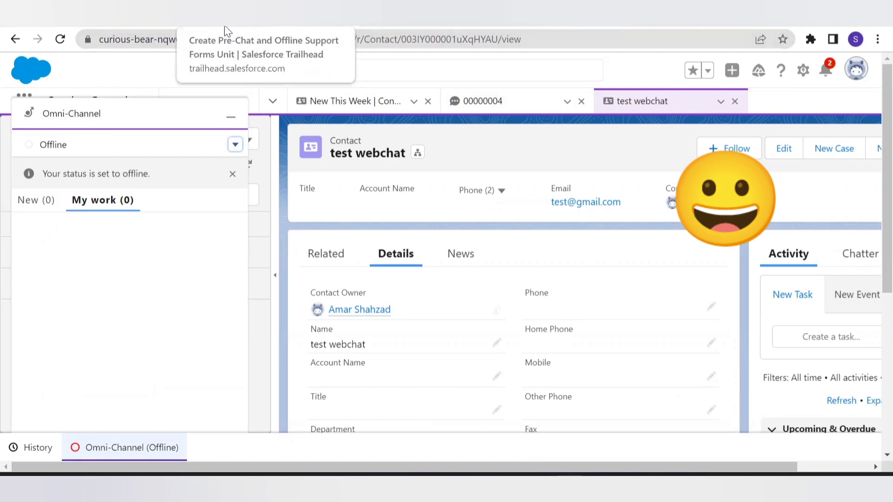
pyautogui.click(224, 25)
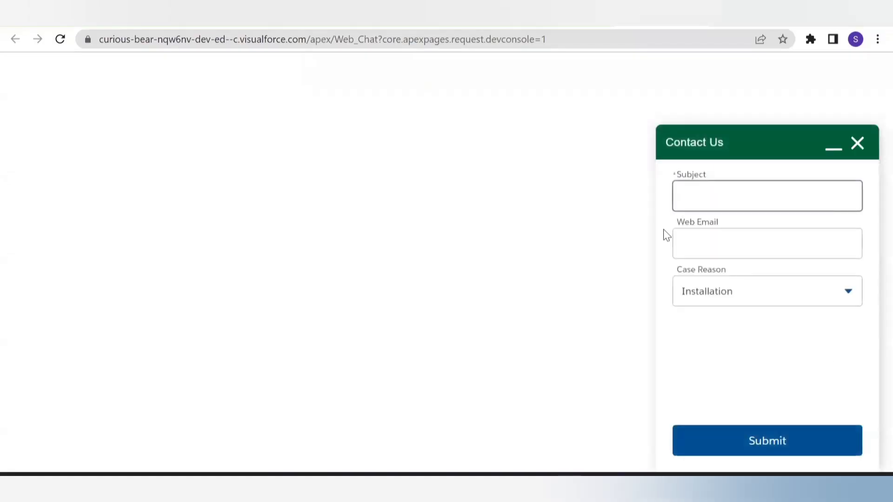
# Step: Fill the Contact Us form with subject 'My solar panel is broken' and an e-mail, and submit
pyautogui.write('My solar panel is broken')
pyautogui.click(708, 241)
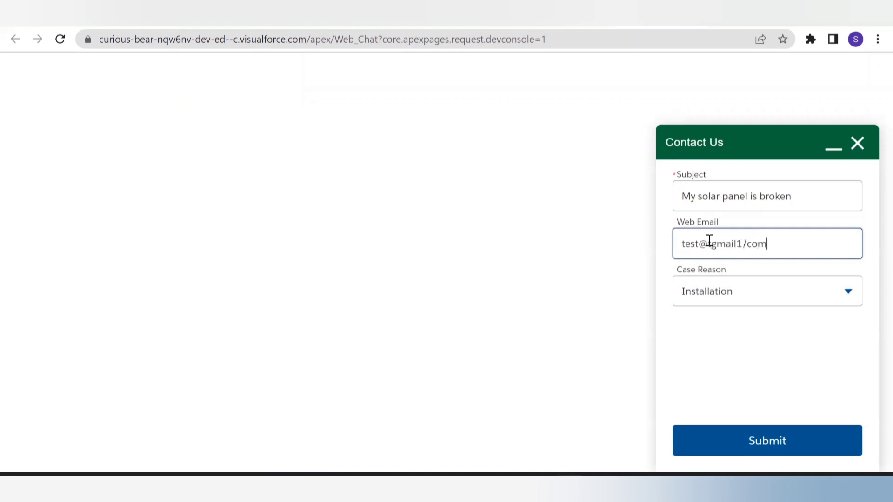
pyautogui.click(767, 444)
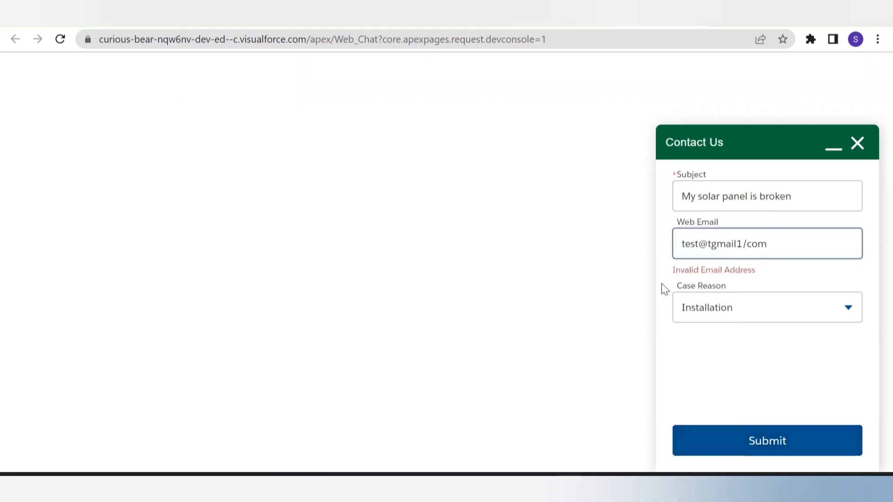
pyautogui.moveTo(756, 271); pyautogui.dragTo(750, 270)
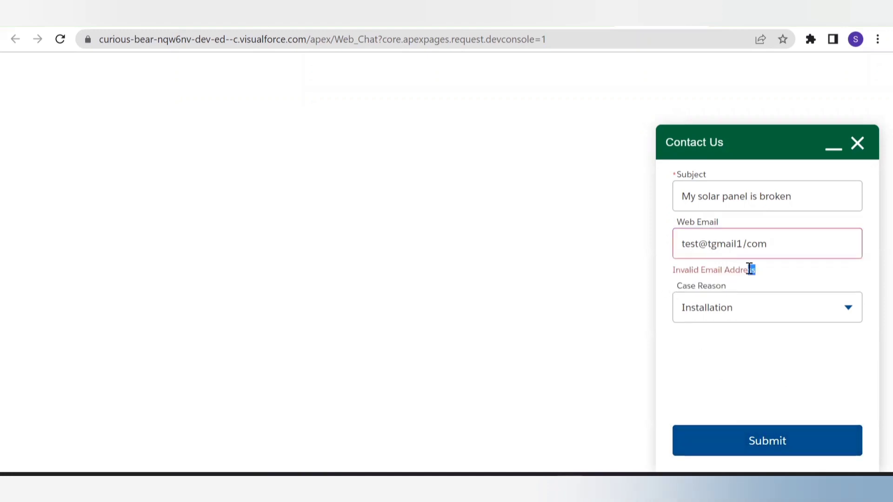
pyautogui.click(755, 272)
# Step: Correct the invalid e-mail address, resubmit the offline form, and finish with Done
pyautogui.click(748, 243)
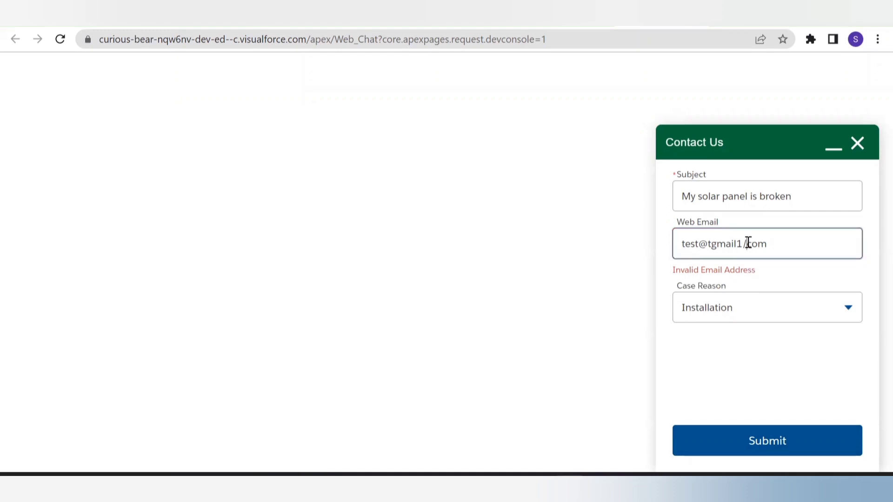
pyautogui.press('BackSpace')
pyautogui.write('.')
pyautogui.click(749, 451)
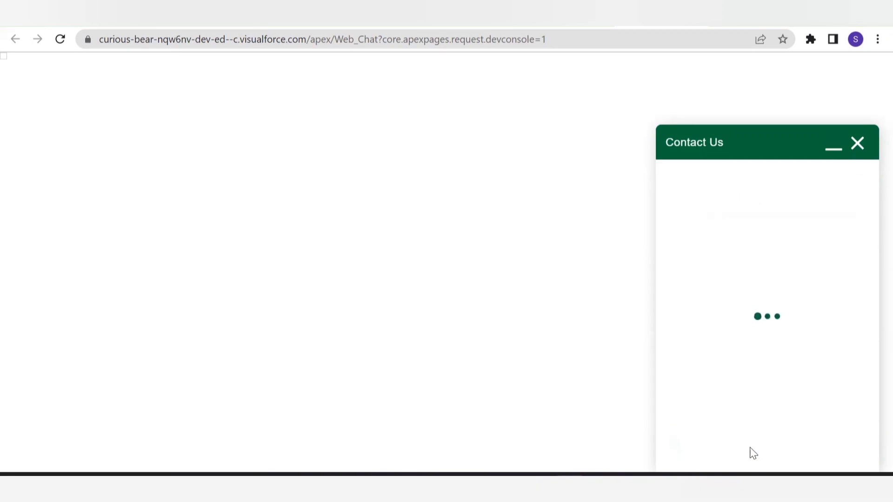
pyautogui.moveTo(701, 319); pyautogui.dragTo(687, 340)
pyautogui.click(757, 438)
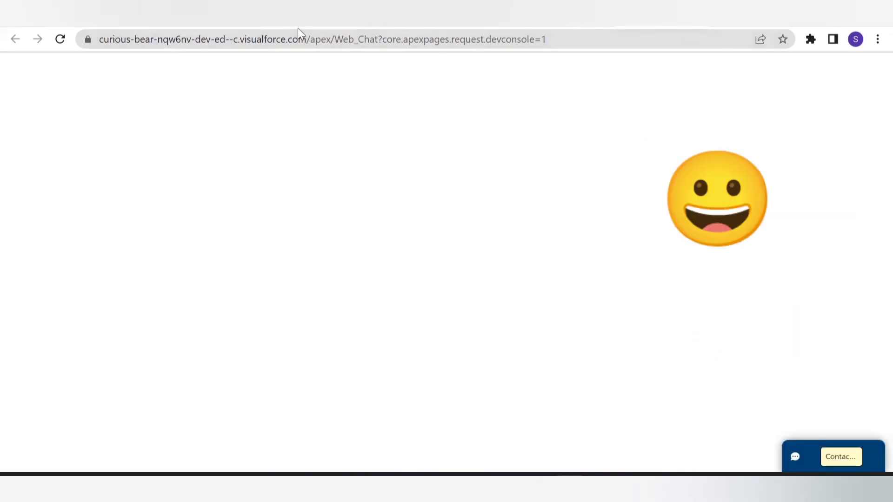
pyautogui.click(297, 13)
# Step: Open case 00001029 'My solar panel is broken' from My Open Cases and check its feed
pyautogui.click(272, 102)
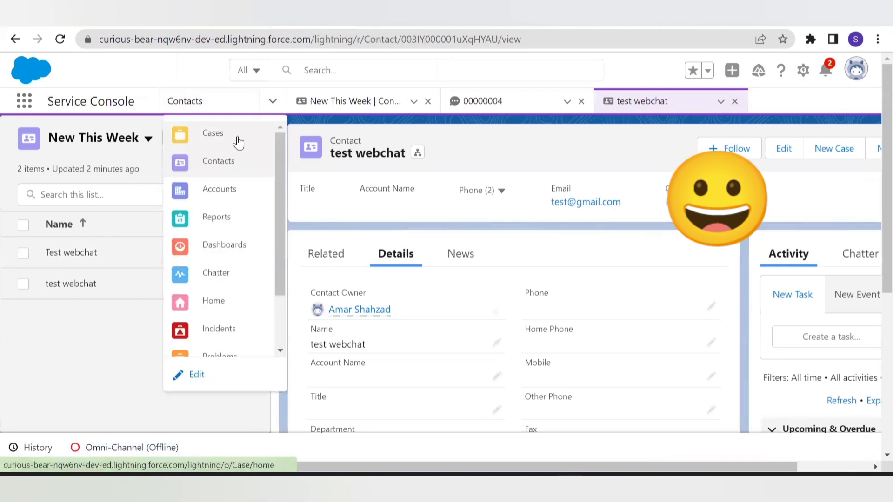
pyautogui.click(235, 137)
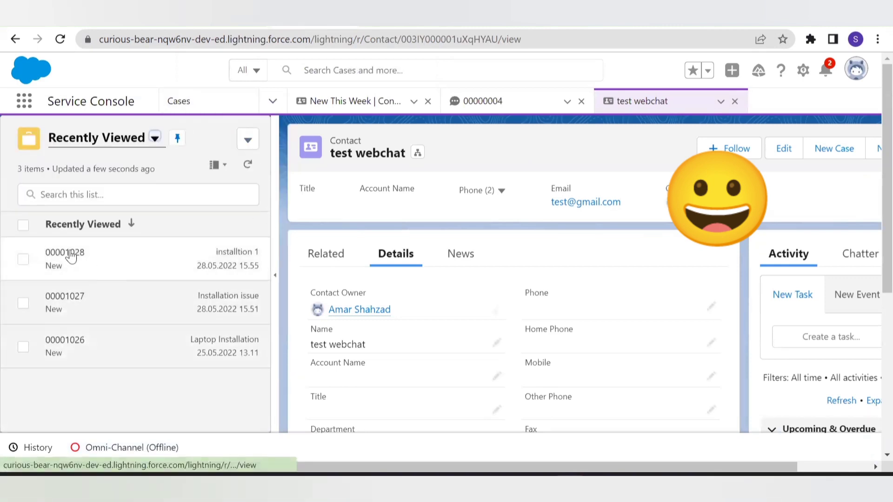
pyautogui.click(155, 138)
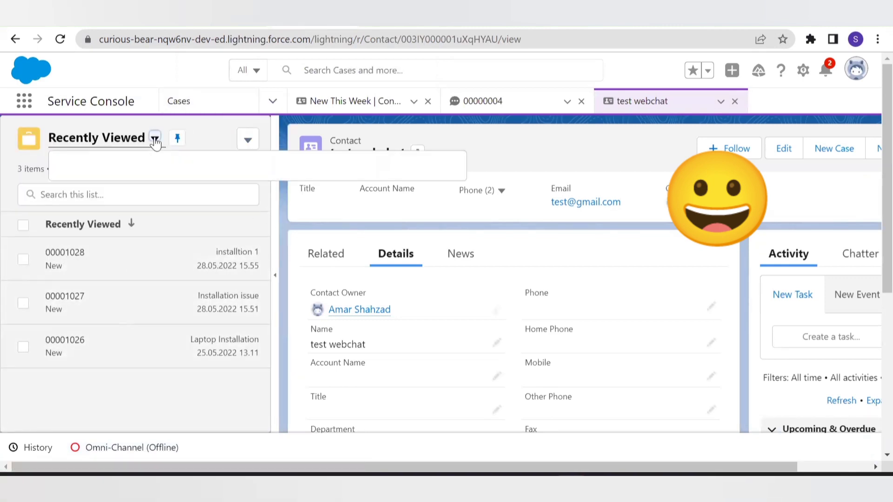
pyautogui.click(127, 265)
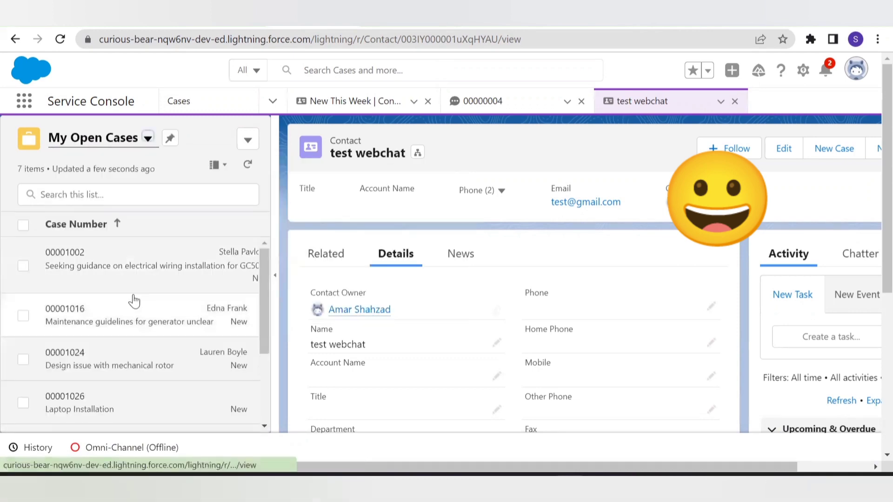
pyautogui.scroll(-3, 132, 301)
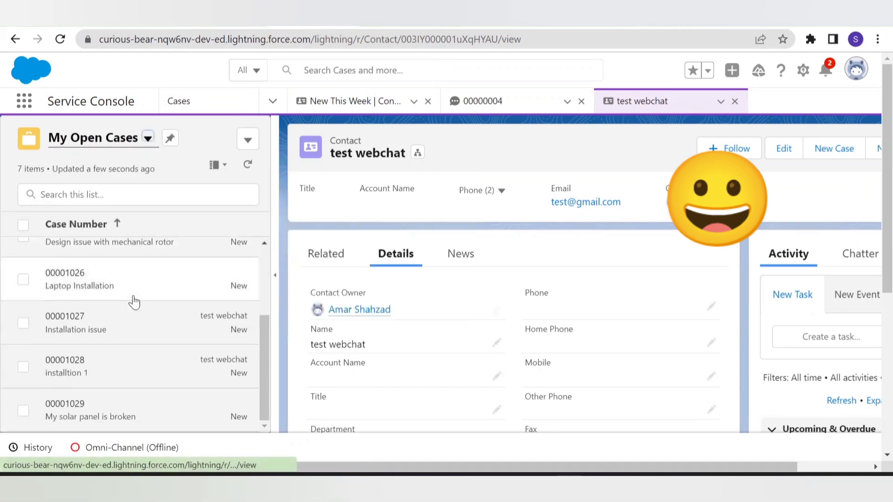
pyautogui.click(73, 417)
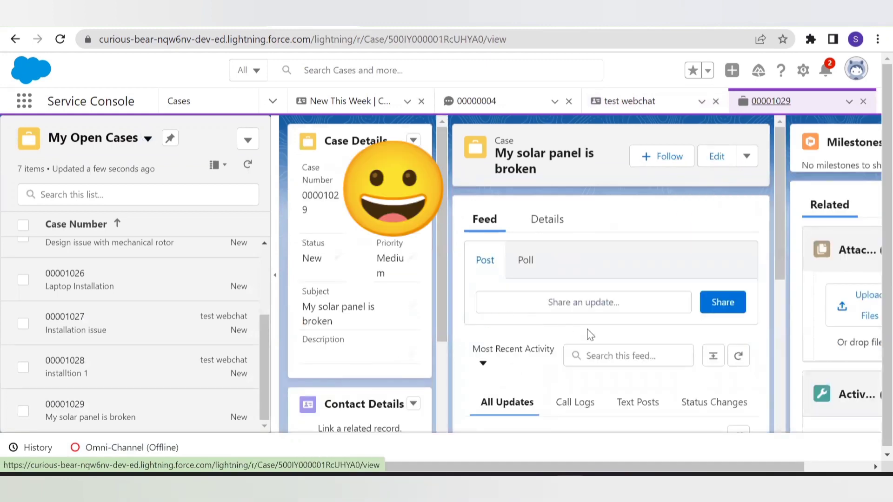
pyautogui.scroll(-3, 512, 349)
pyautogui.scroll(-3, 393, 367)
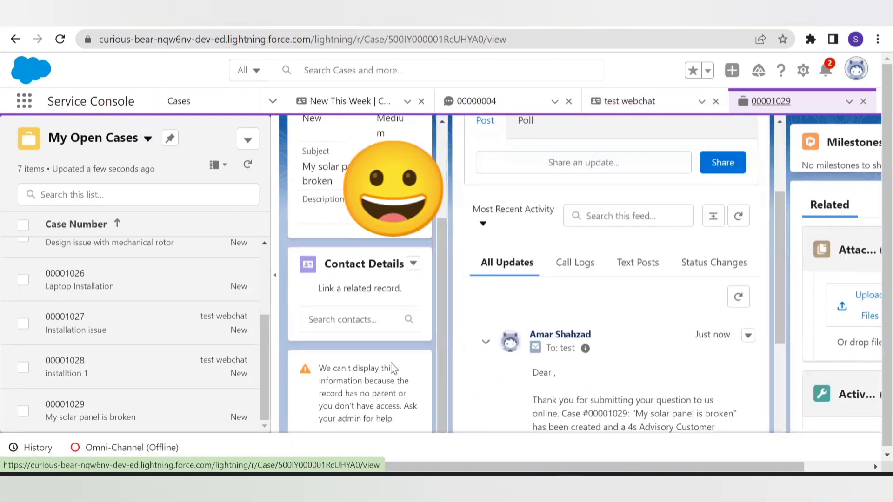